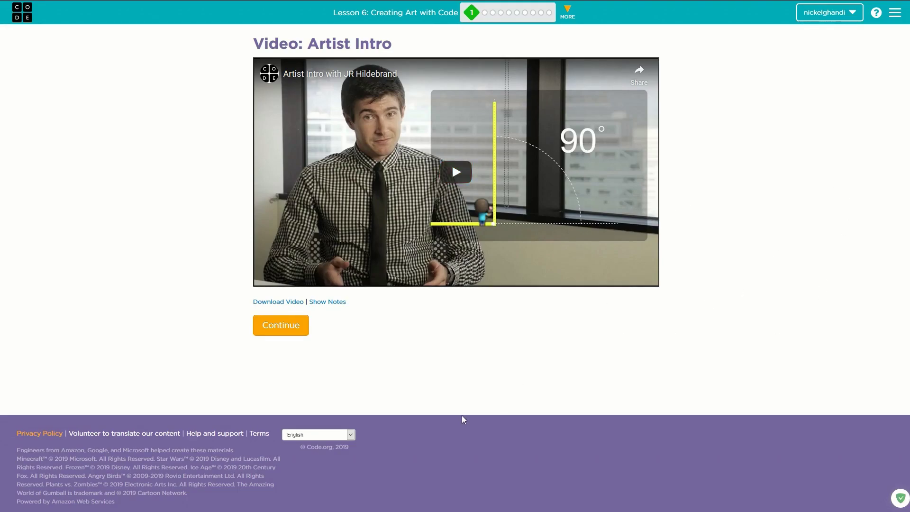
Leave full-screen view with F11 before continuing past the Artist intro video
key(F11)
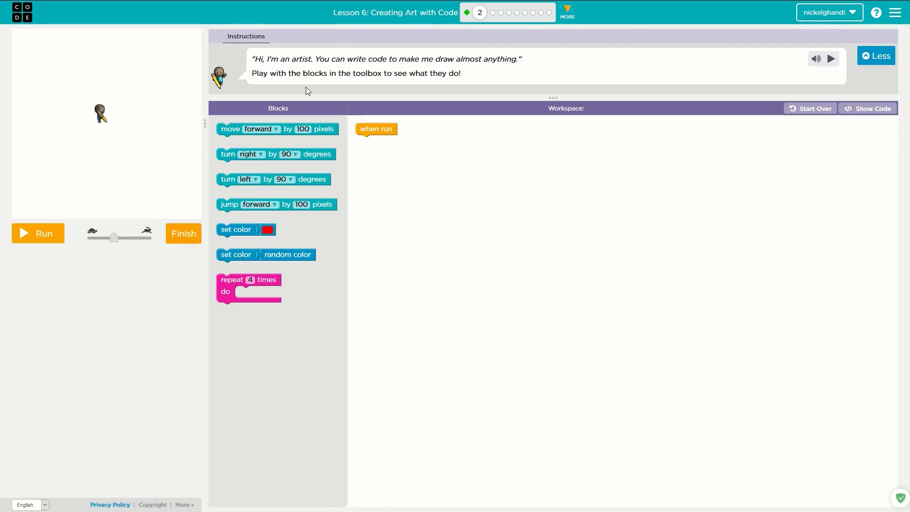
Build a repeat-4 loop of move forward 100 and turn right 90 for the square
click(237, 133)
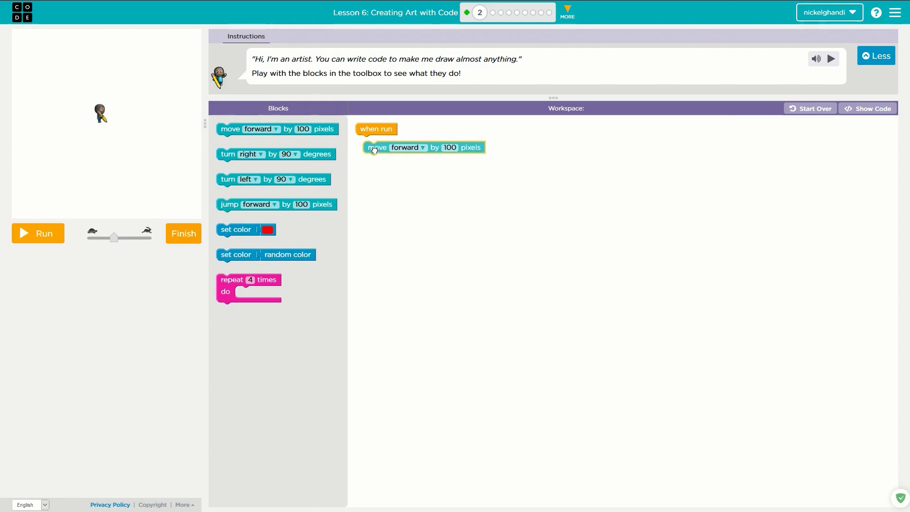
drag(236, 133, 377, 140)
click(308, 158)
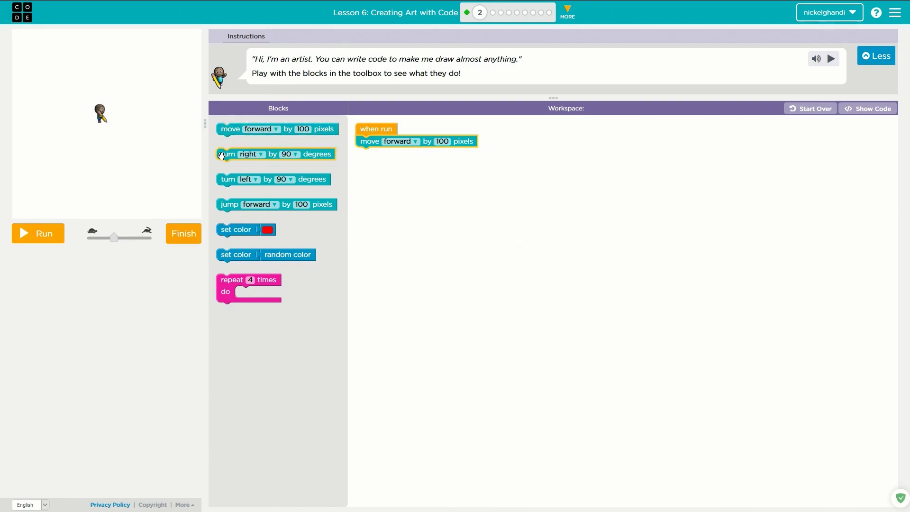
mouse_move(224, 154)
mouse_down()
mouse_move(366, 143)
mouse_move(435, 205)
mouse_up()
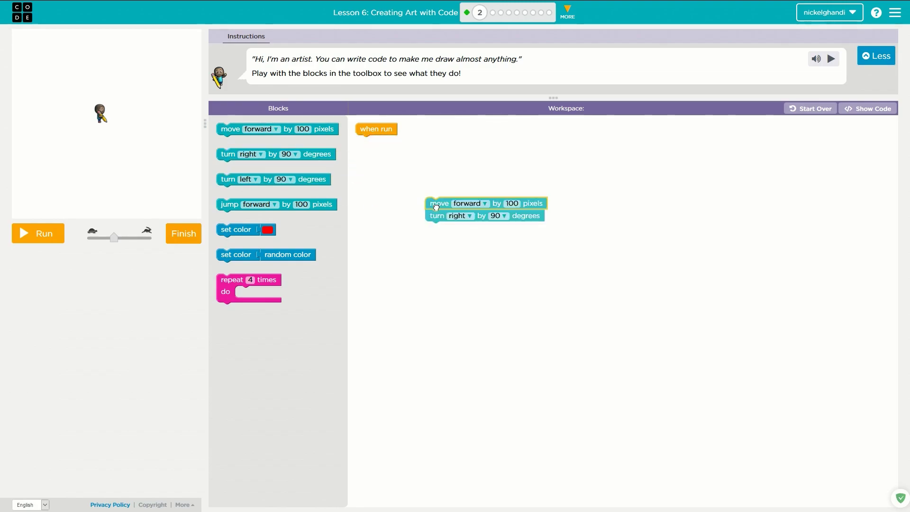
drag(227, 290, 370, 160)
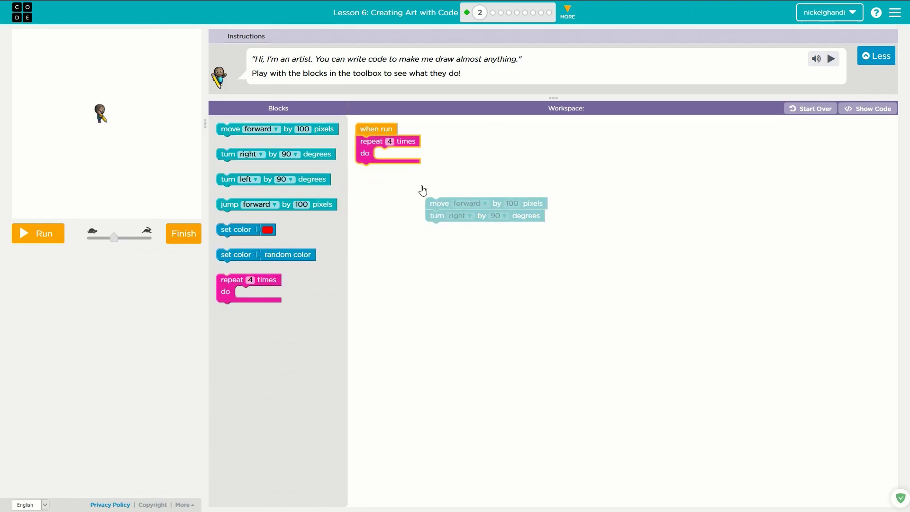
drag(433, 206, 388, 155)
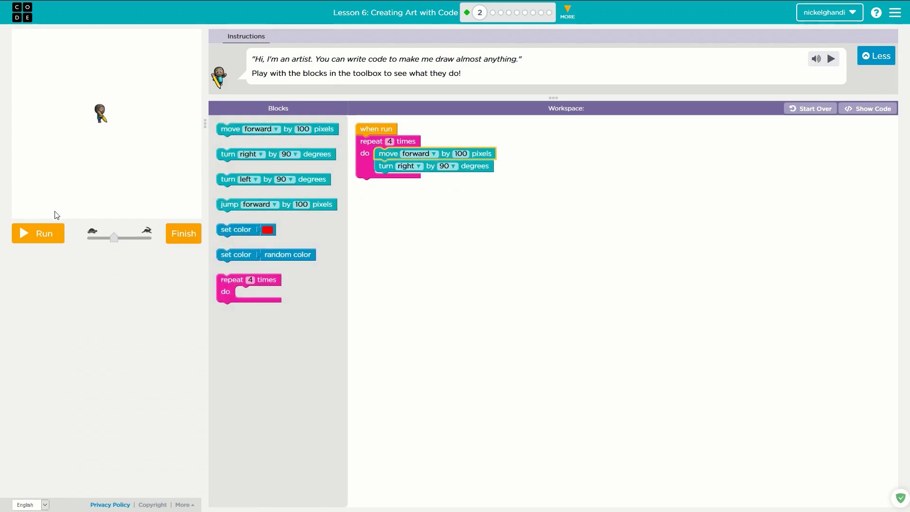
Run the program to draw the square, finish the puzzle and continue to puzzle 3
click(37, 233)
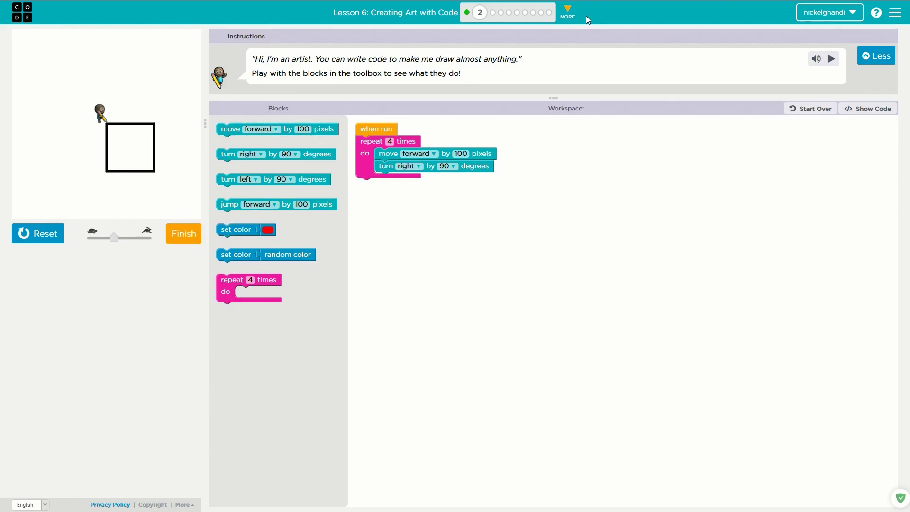
click(184, 235)
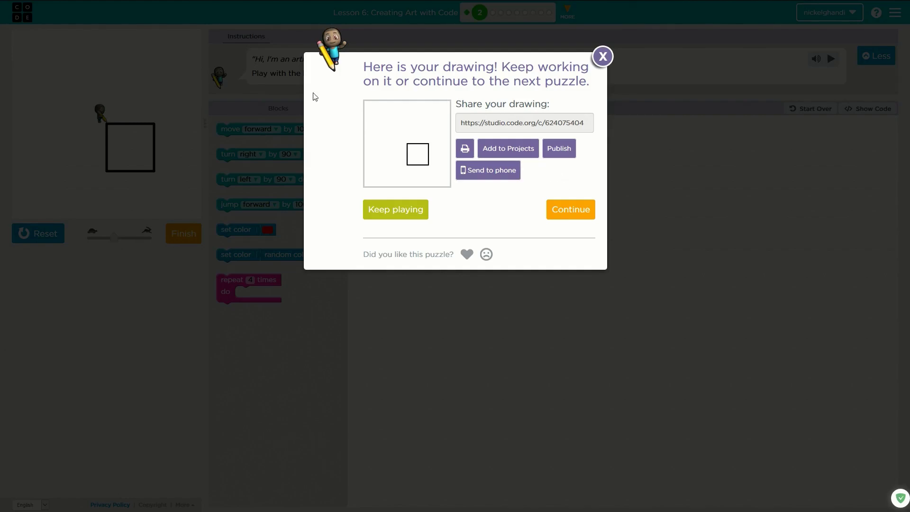
click(578, 205)
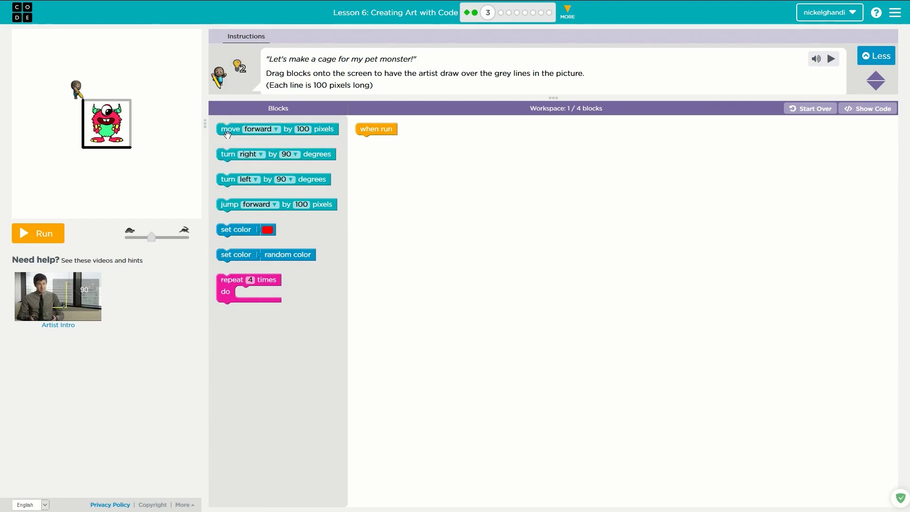
Trace the cage with move 100, turn right 90, move 100 and run it
drag(227, 131, 366, 142)
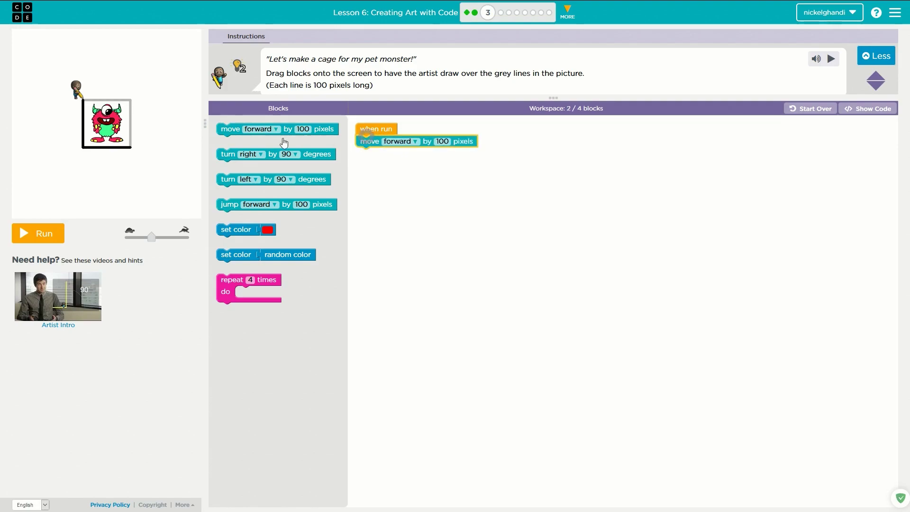
drag(222, 154, 364, 153)
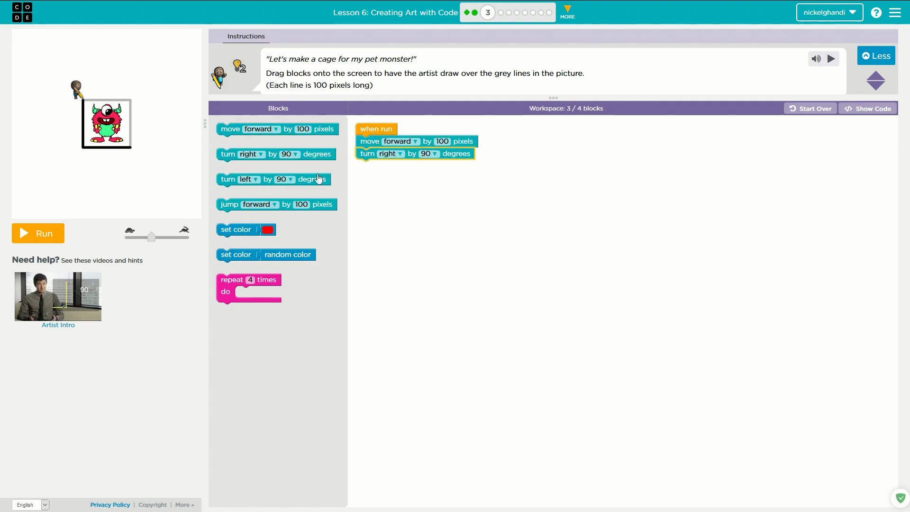
drag(230, 129, 368, 166)
click(54, 237)
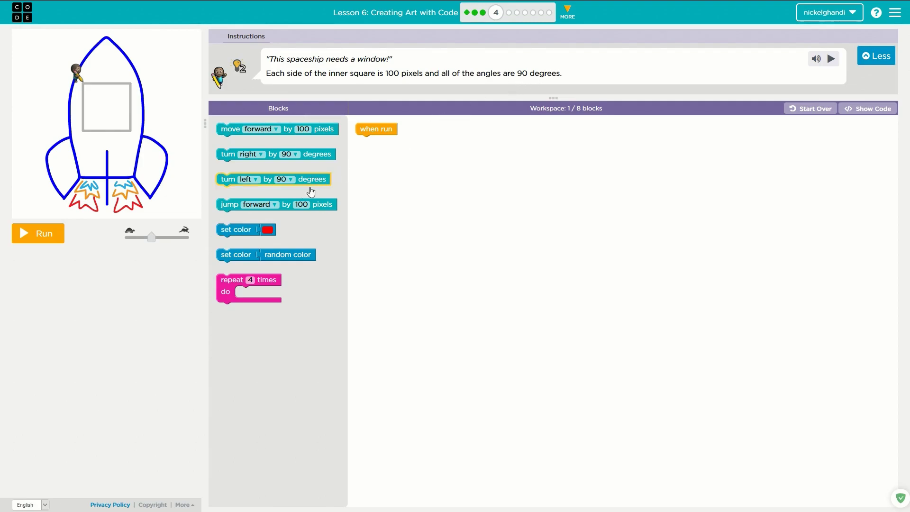
Draw the window with a repeat-4 loop of move 100 and turn right 90, run and continue
drag(229, 279, 376, 151)
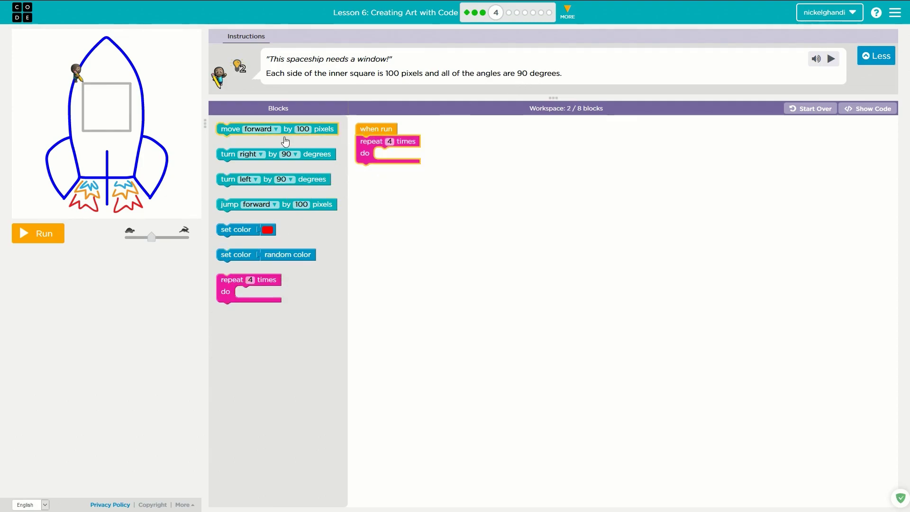
drag(231, 128, 390, 157)
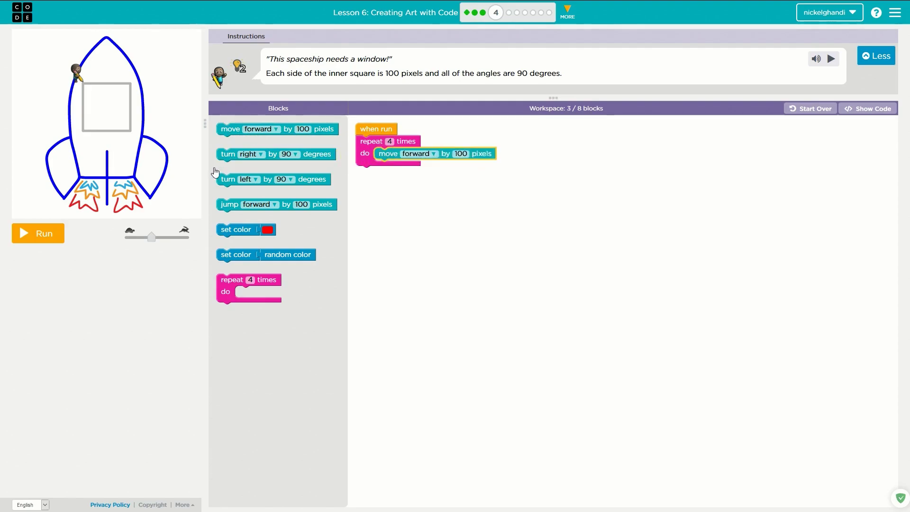
drag(228, 154, 388, 169)
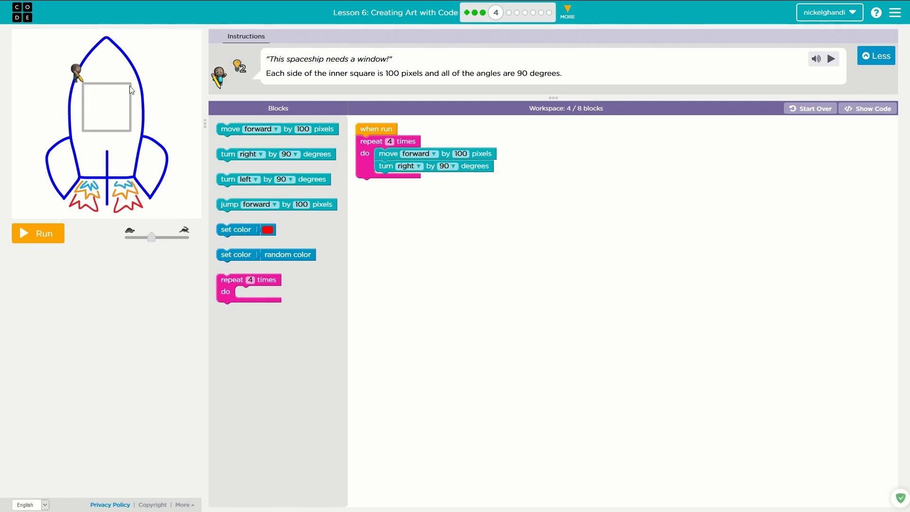
click(44, 235)
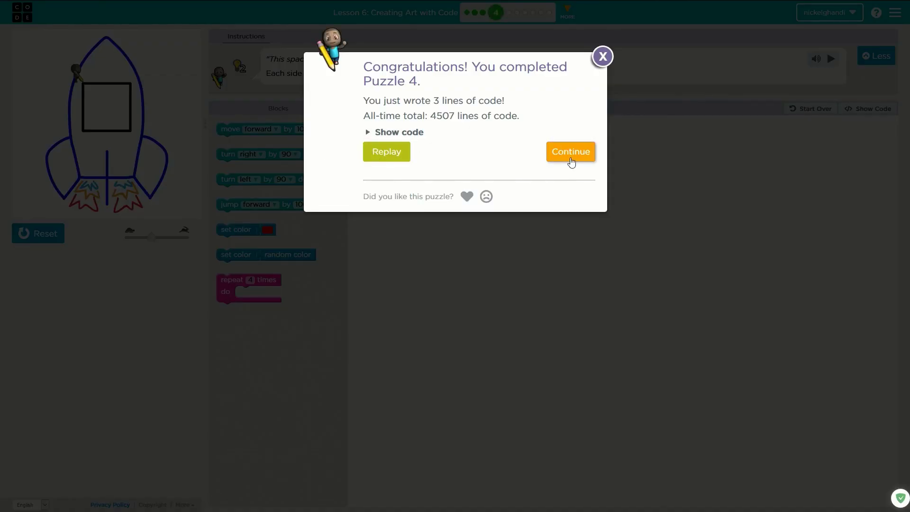
click(570, 152)
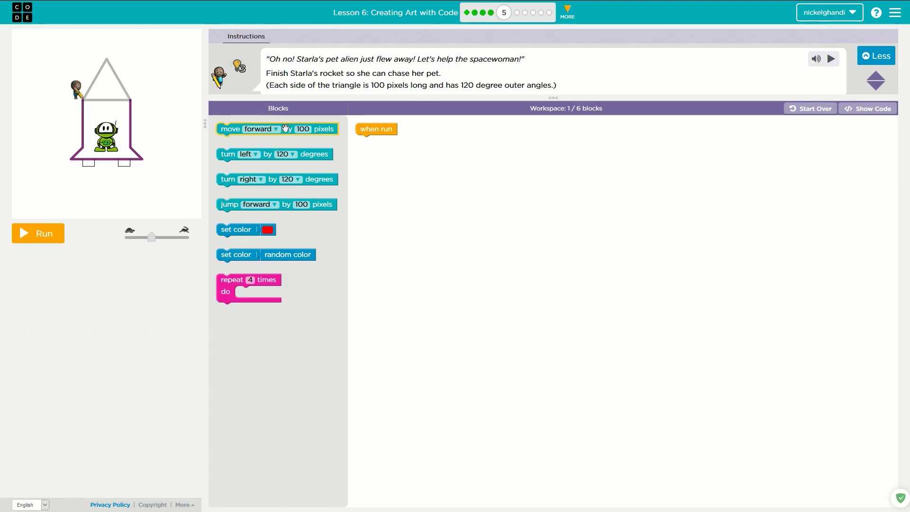
Wrap move forward 100 and turn left 120 in a loop repeating 3 times
drag(266, 126, 421, 142)
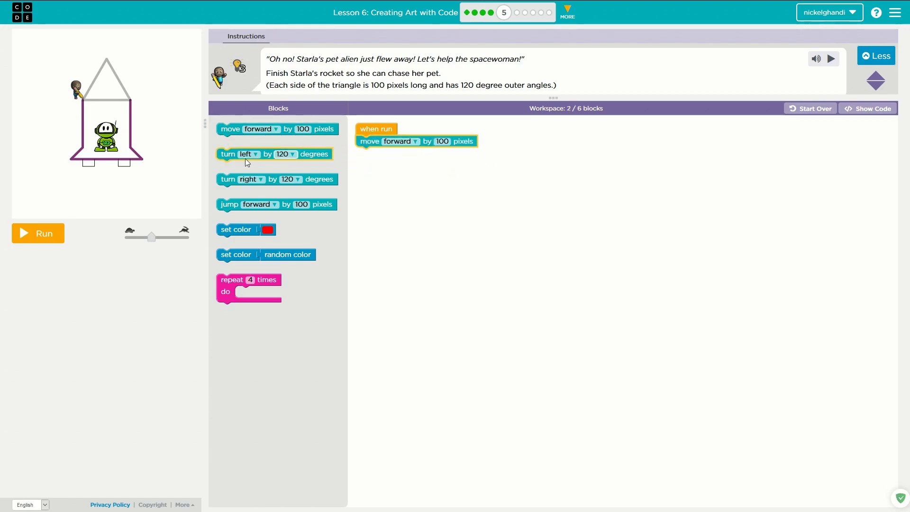
drag(243, 155, 405, 157)
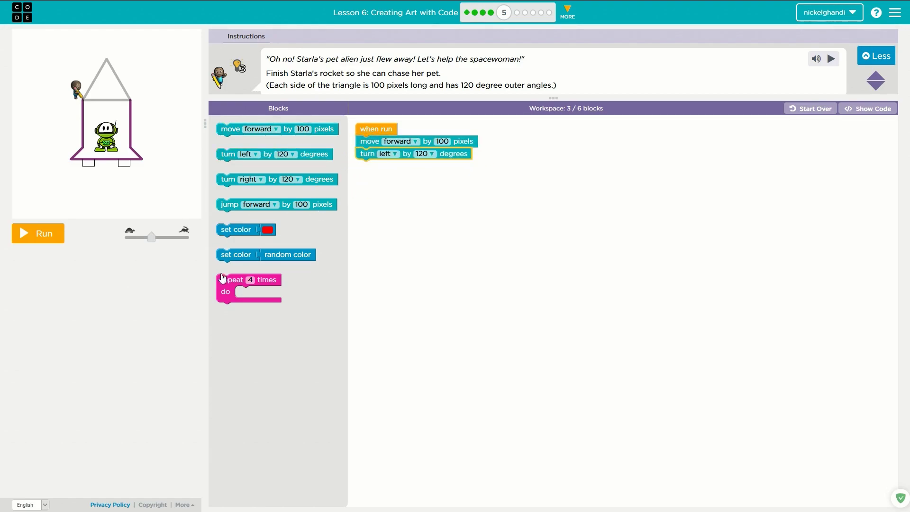
drag(226, 280, 368, 143)
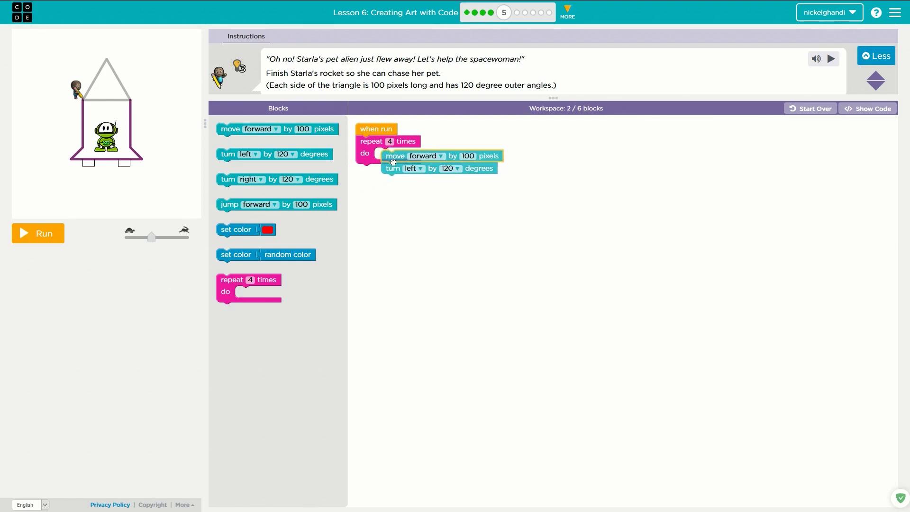
drag(365, 176, 383, 160)
click(390, 141)
text(3)
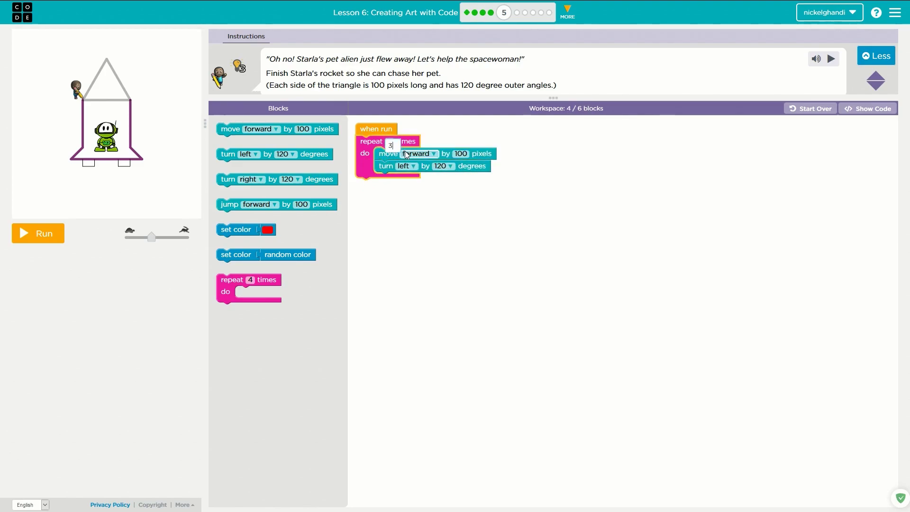
click(540, 256)
Run the program to draw the rocket's triangle and continue to the pet tag puzzle
click(58, 237)
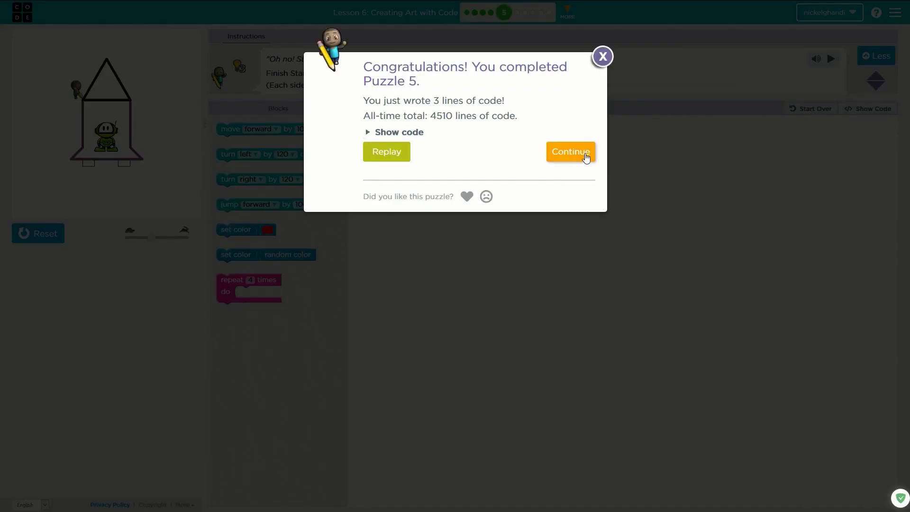
click(586, 157)
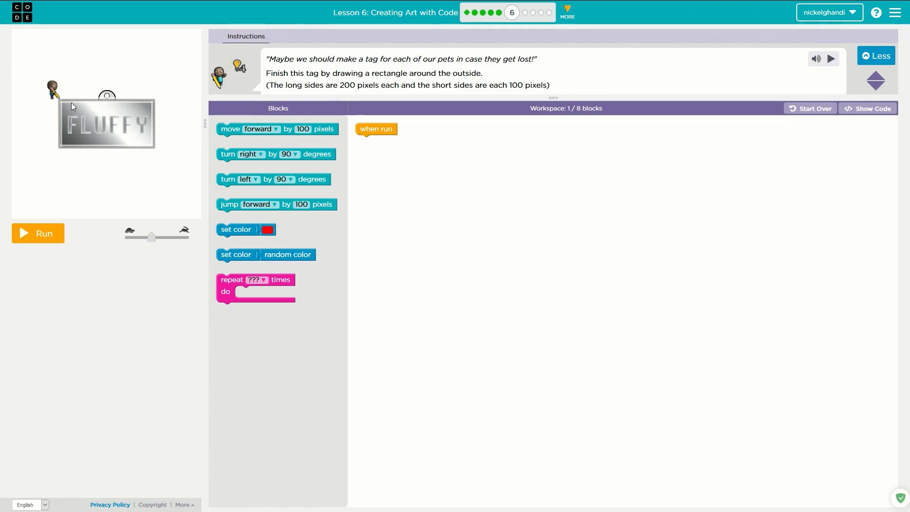
Stack move 200, turn right 90, move 100, turn right 90 for the rectangle sides
click(231, 135)
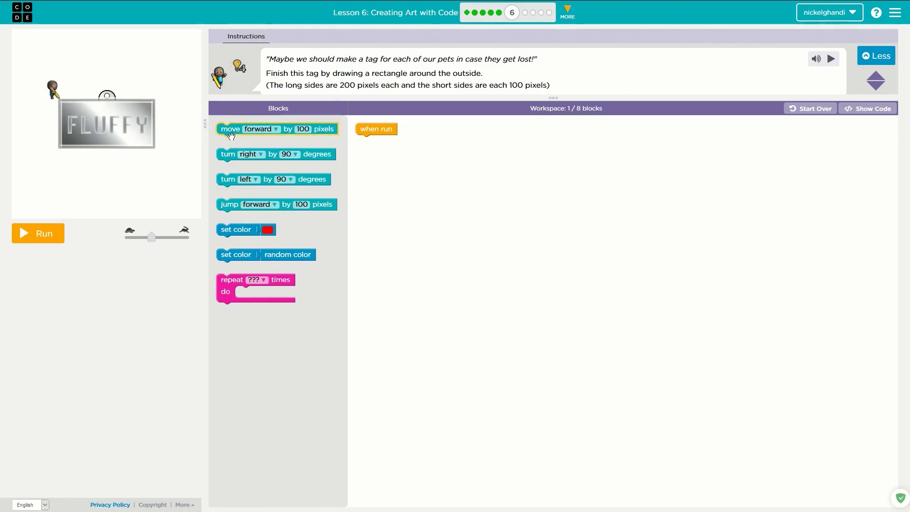
mouse_move(229, 130)
mouse_down()
mouse_move(411, 146)
mouse_move(367, 145)
mouse_up()
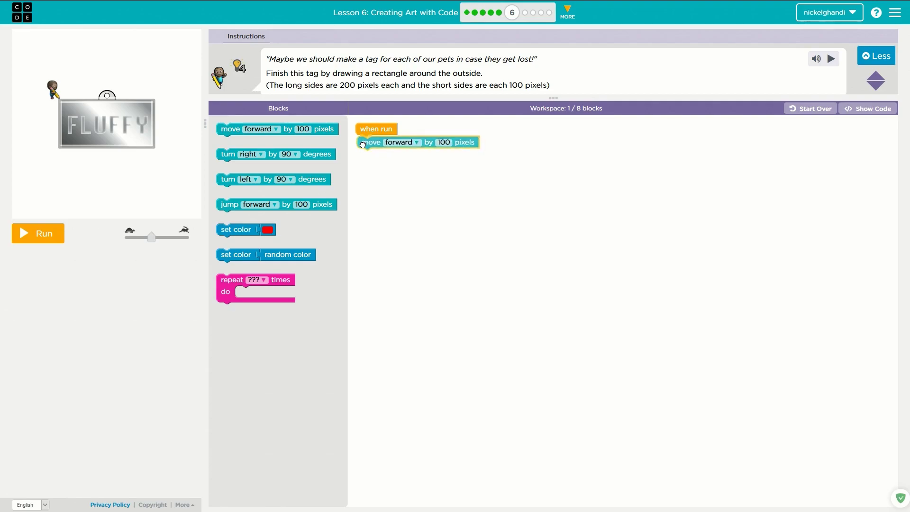
click(442, 140)
text(200)
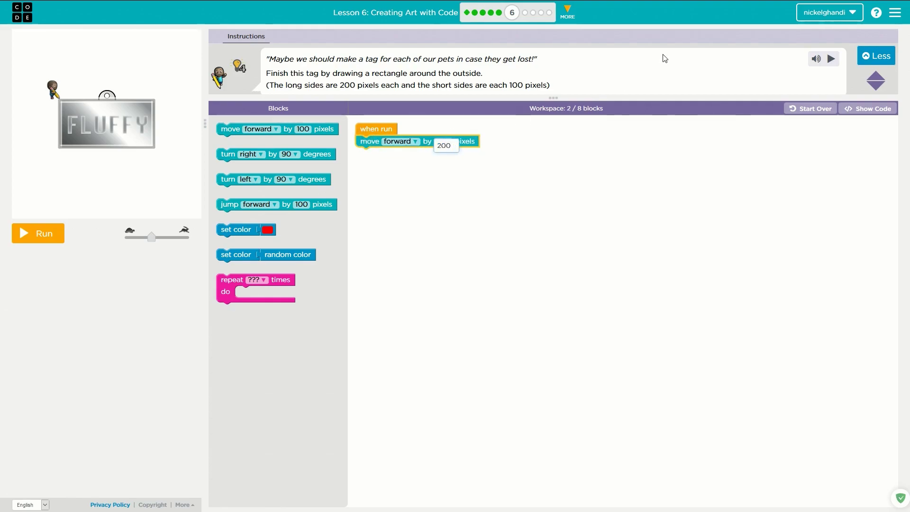
click(482, 336)
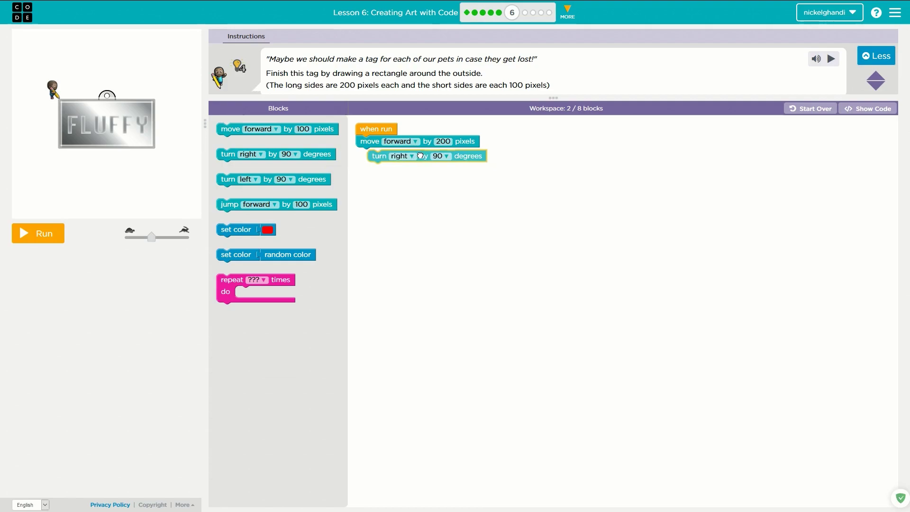
drag(276, 152, 415, 156)
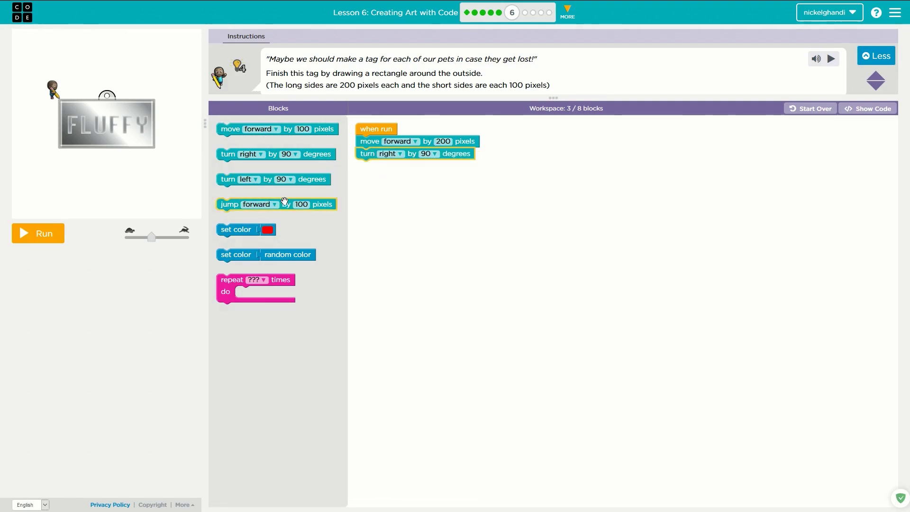
mouse_move(272, 202)
mouse_down()
mouse_move(421, 163)
mouse_move(265, 203)
mouse_up()
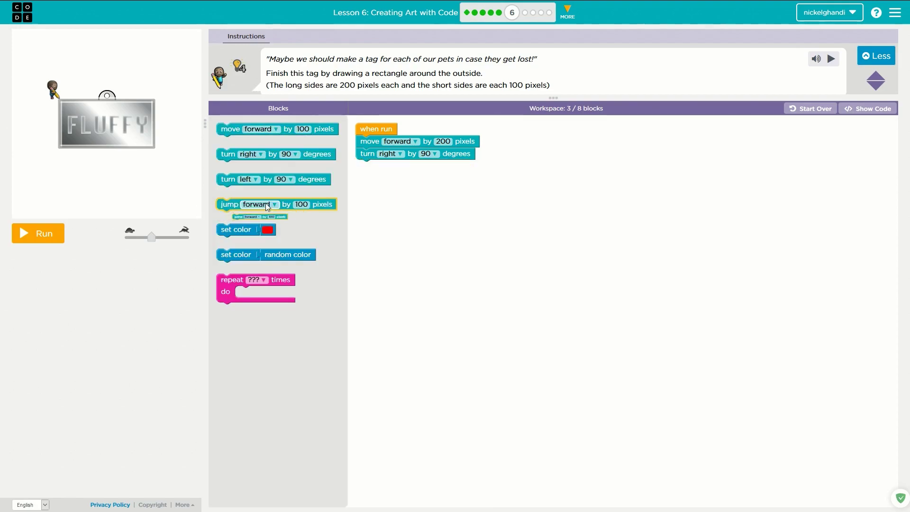
drag(233, 128, 427, 171)
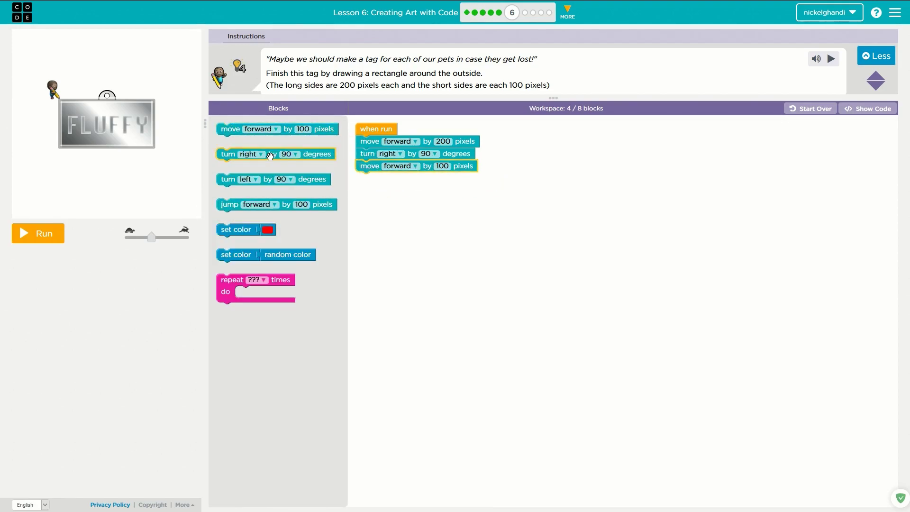
drag(270, 155, 408, 181)
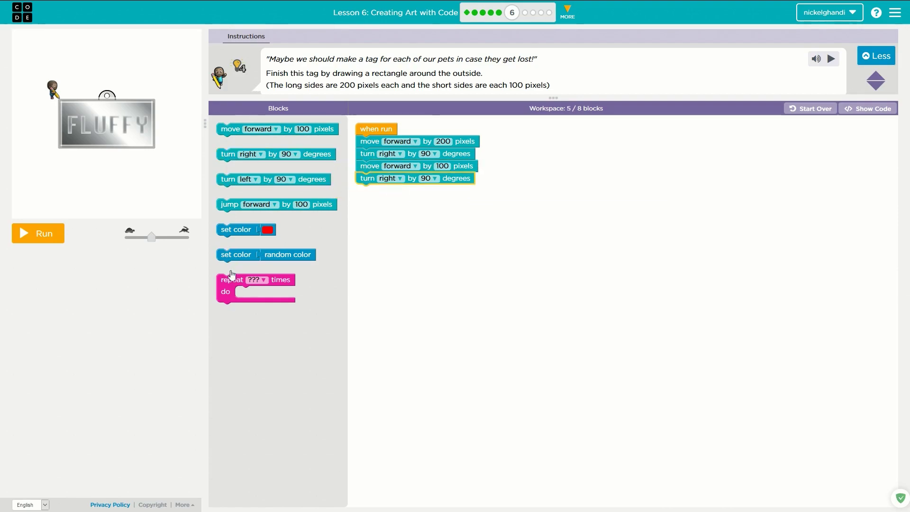
Wrap the moves in a repeat-2 loop with a random colour step and run Fluffy's tag
drag(229, 280, 367, 139)
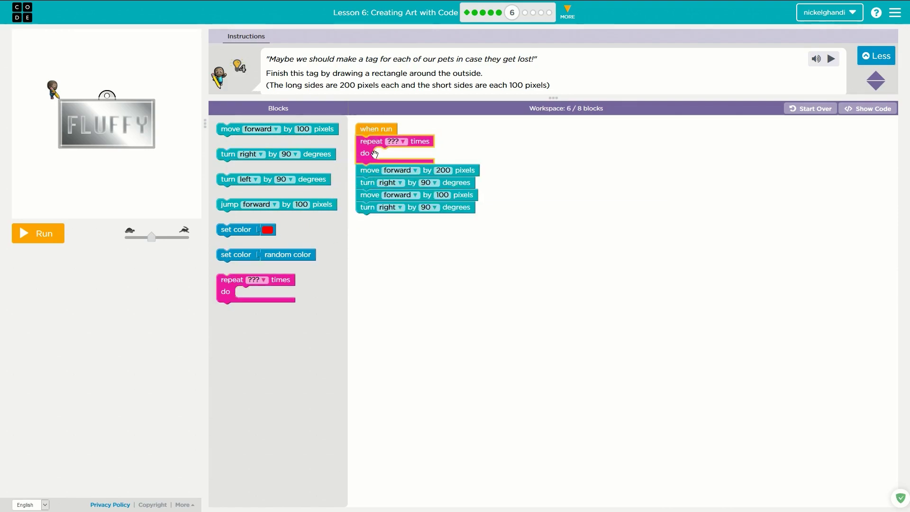
drag(370, 178, 387, 163)
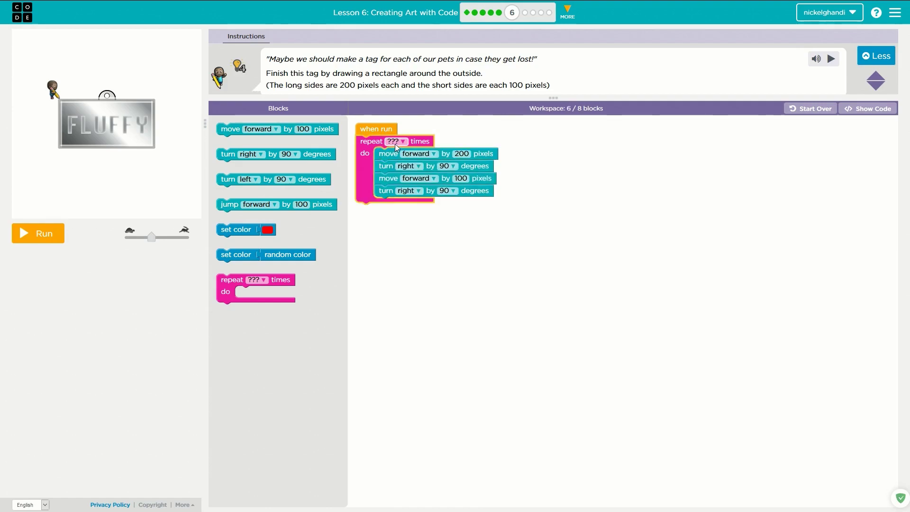
click(396, 142)
click(395, 159)
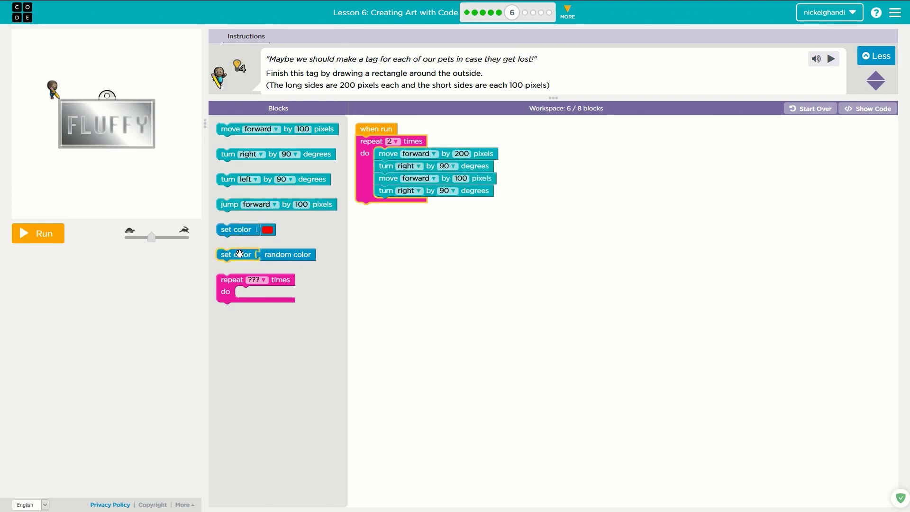
mouse_move(239, 251)
mouse_down()
mouse_move(380, 144)
mouse_move(401, 167)
mouse_move(368, 156)
mouse_move(420, 164)
mouse_move(389, 186)
mouse_move(379, 148)
mouse_up()
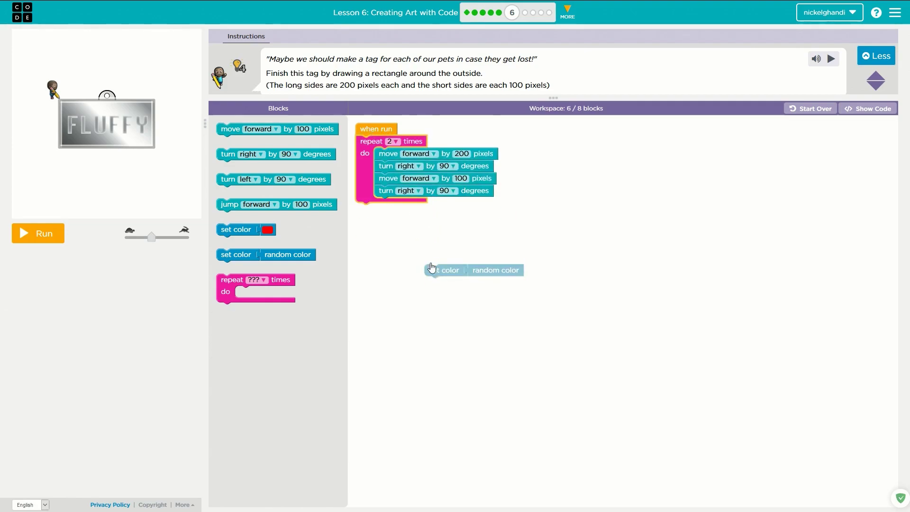
drag(432, 268, 384, 154)
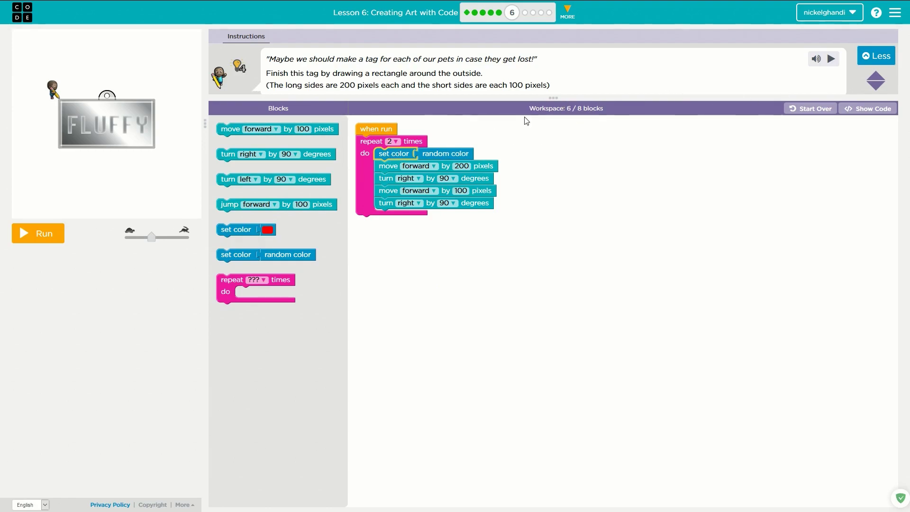
click(44, 233)
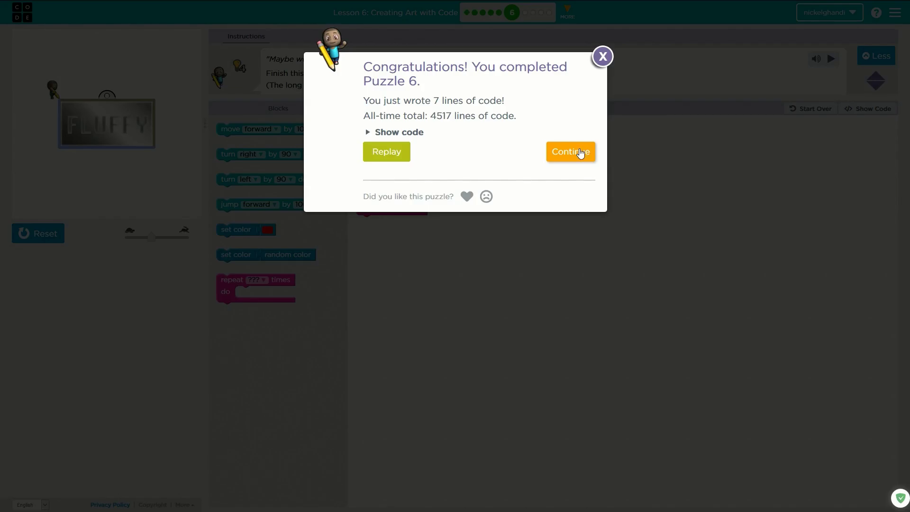
Continue to puzzle 7 and start a repeat-4 loop with a 200-pixel forward move
click(580, 154)
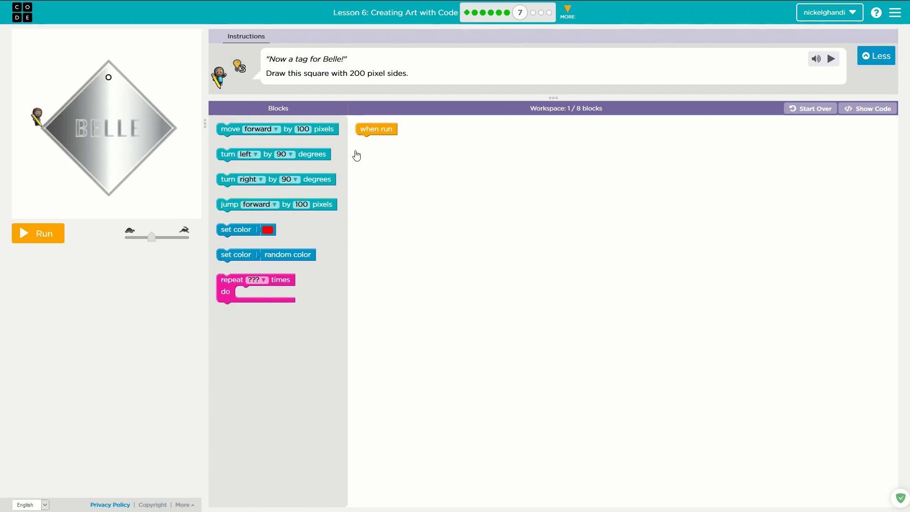
click(226, 290)
drag(226, 289, 392, 146)
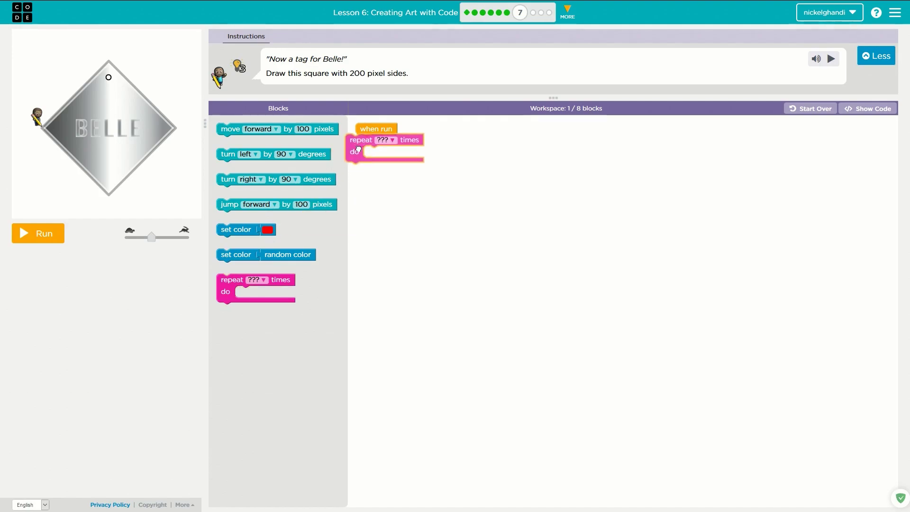
click(403, 144)
click(396, 177)
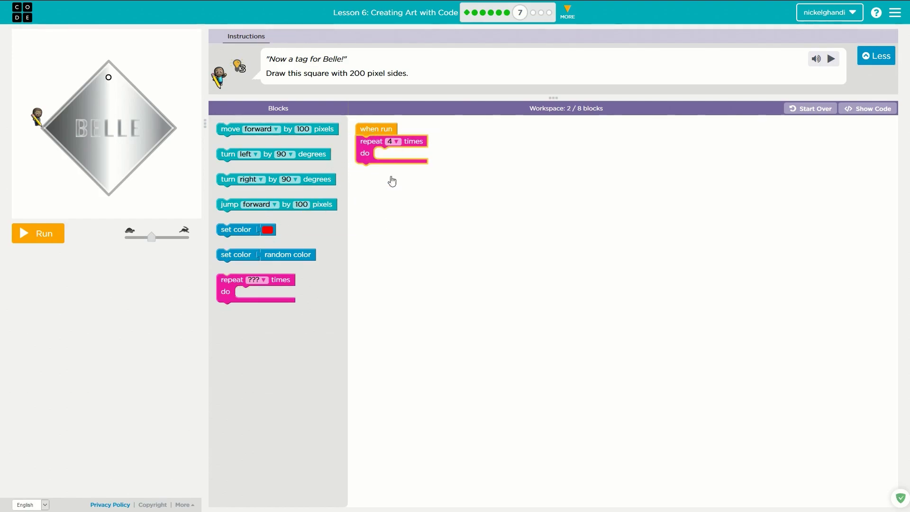
click(226, 132)
mouse_move(226, 133)
mouse_down()
mouse_move(368, 190)
mouse_move(379, 157)
mouse_up()
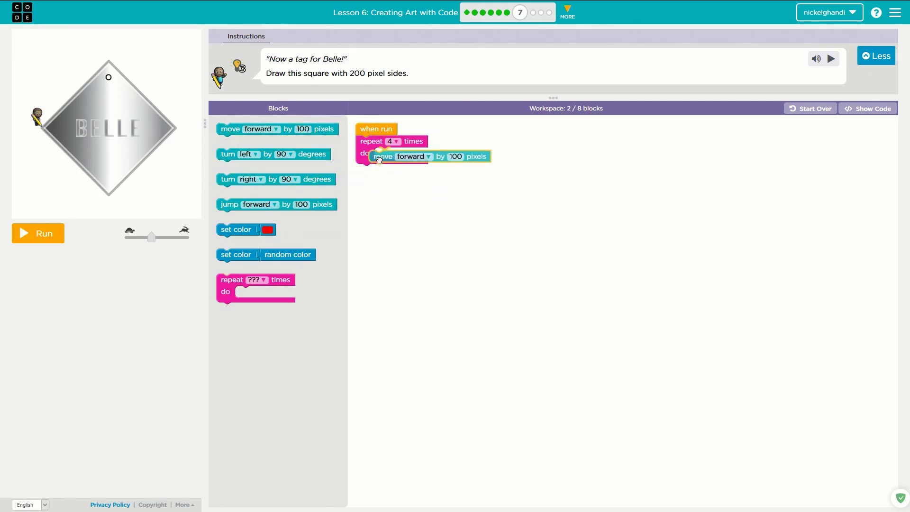
click(461, 153)
text(200)
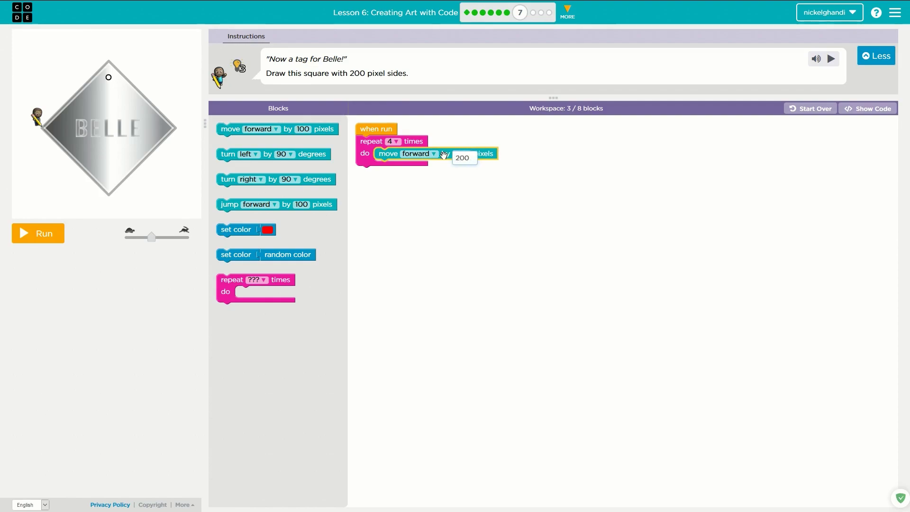
click(457, 195)
Add a left 90 turn and random colour inside the loop and run Belle's square
click(237, 176)
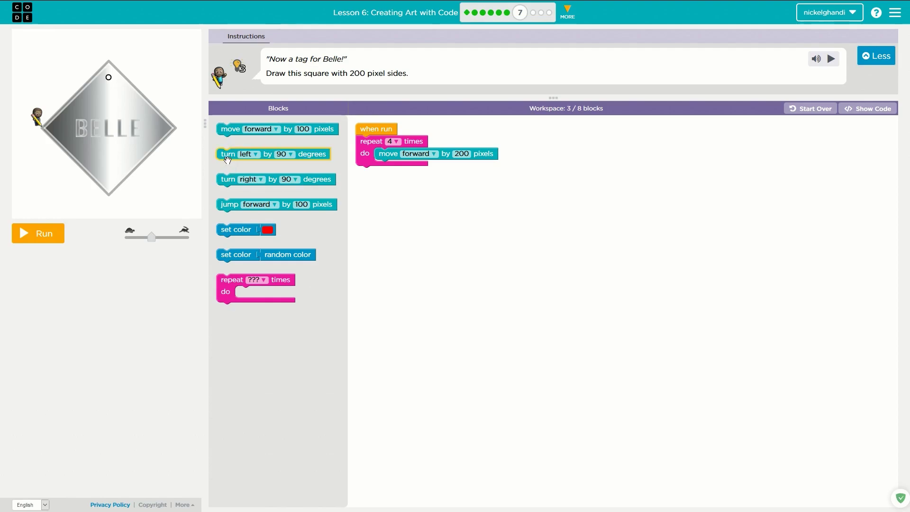
drag(227, 154, 387, 168)
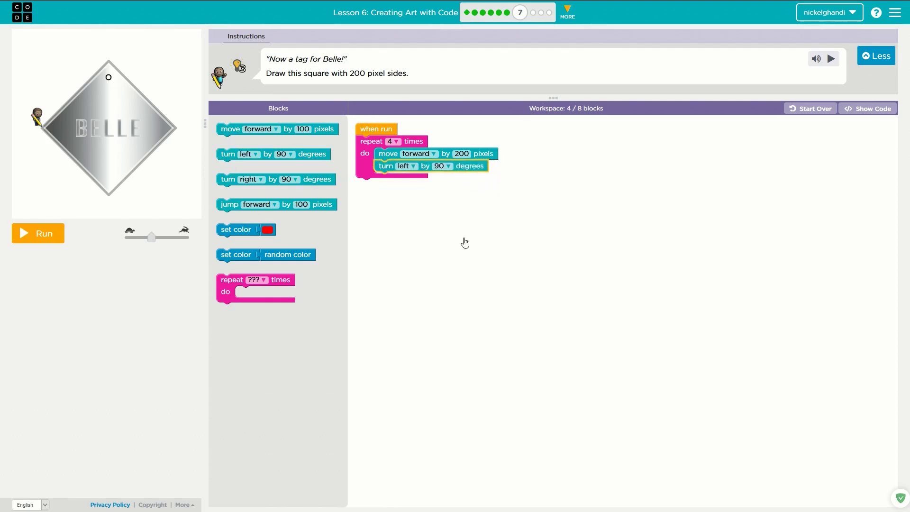
click(231, 255)
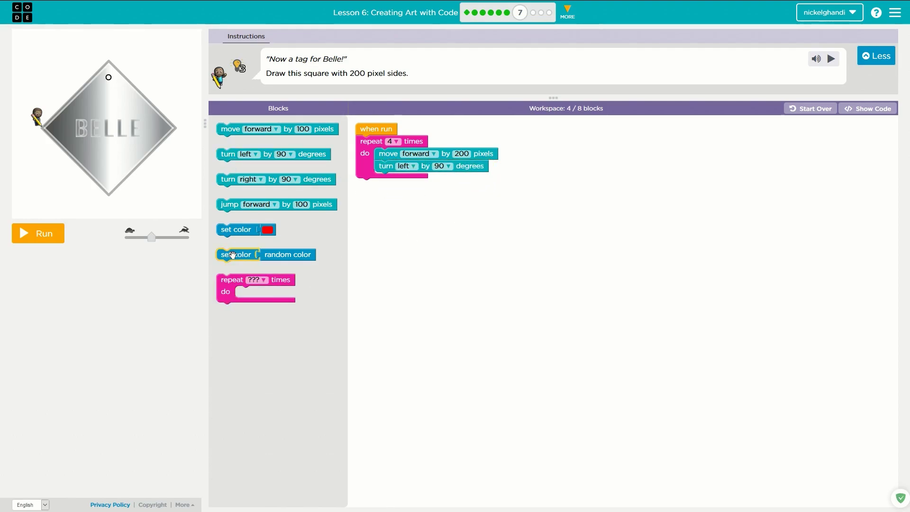
drag(233, 255, 392, 154)
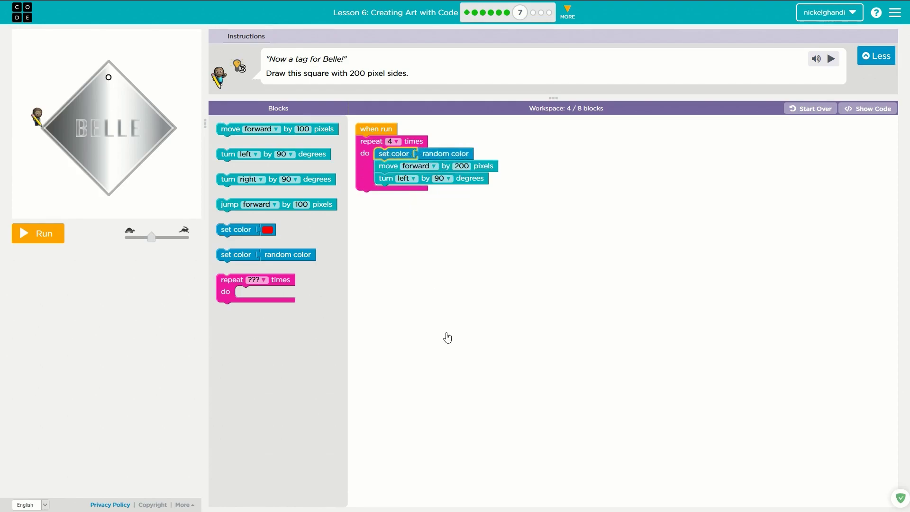
click(53, 235)
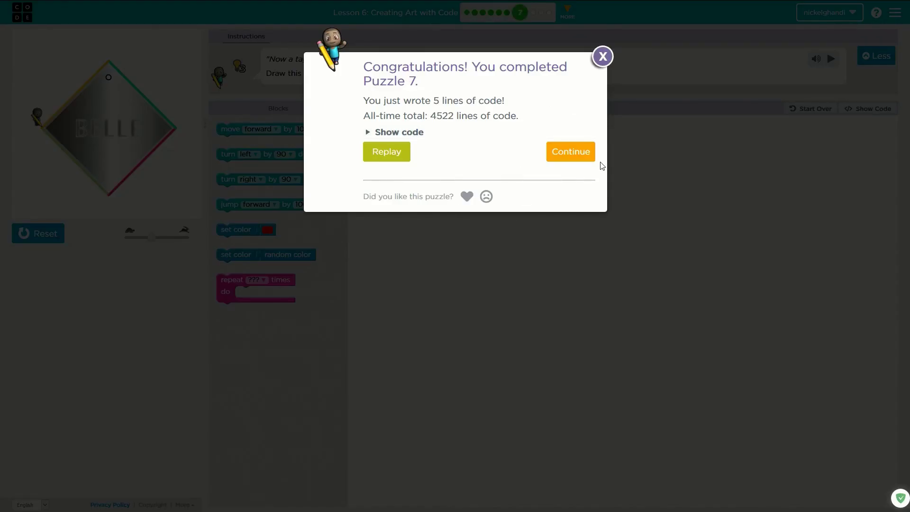
Continue to challenge puzzle 8 and dismiss the Challenge Puzzle notice
click(571, 152)
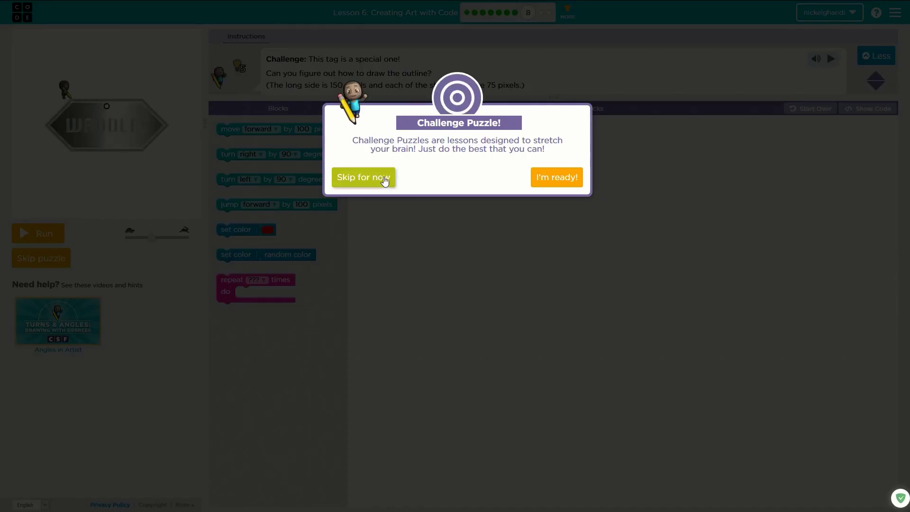
click(574, 184)
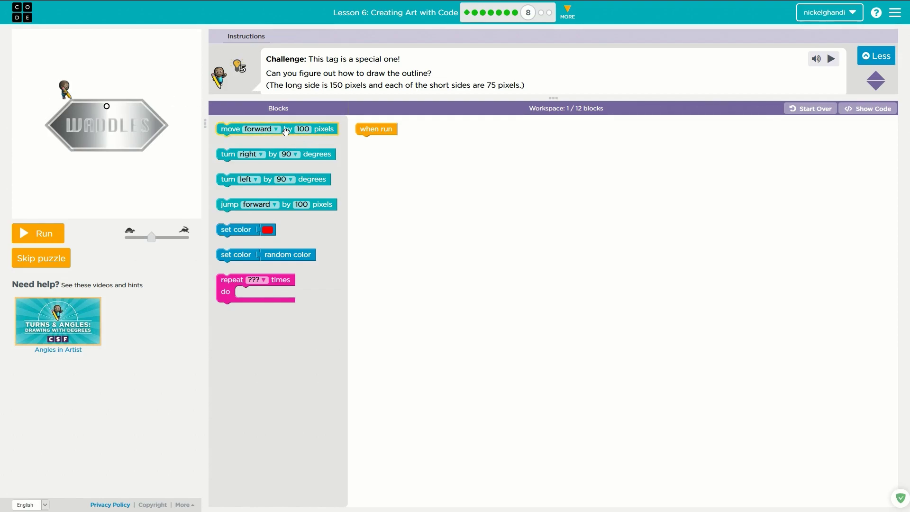
Attach a forward move under when run and set its distance to 150 pixels
drag(284, 131, 460, 140)
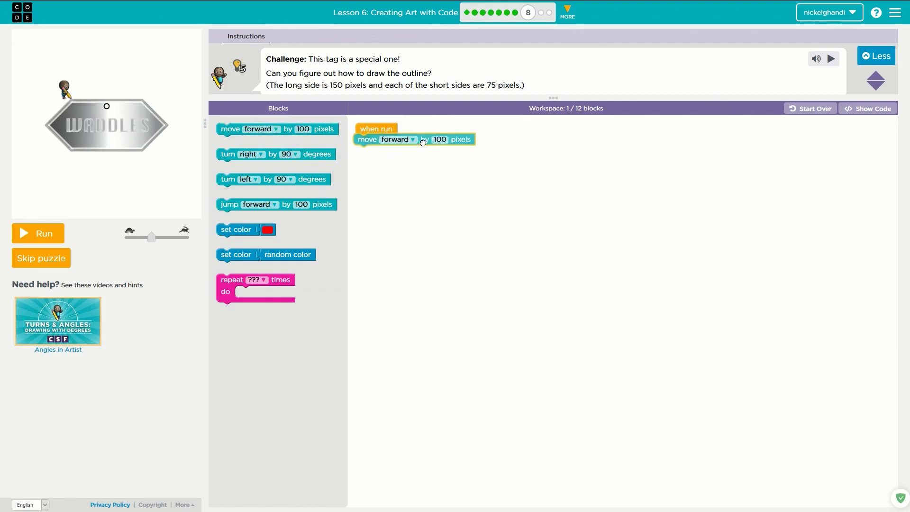
click(446, 140)
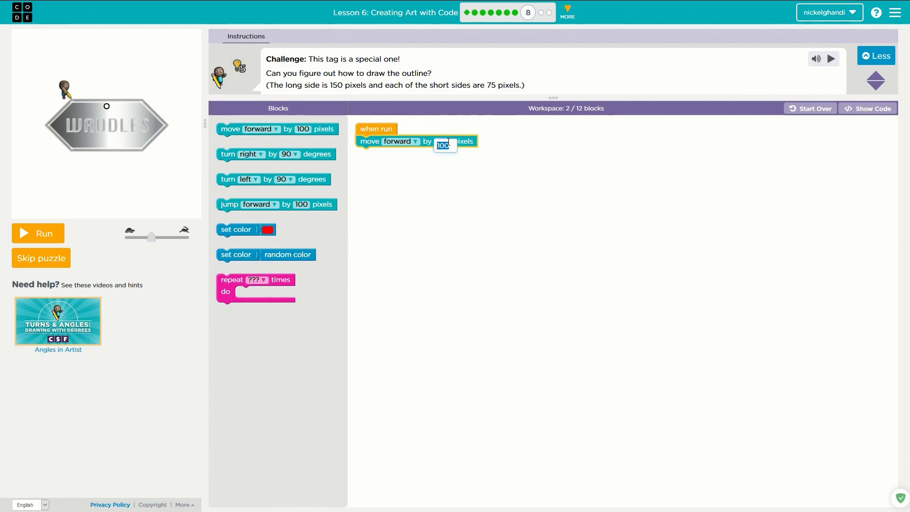
text(150)
click(533, 168)
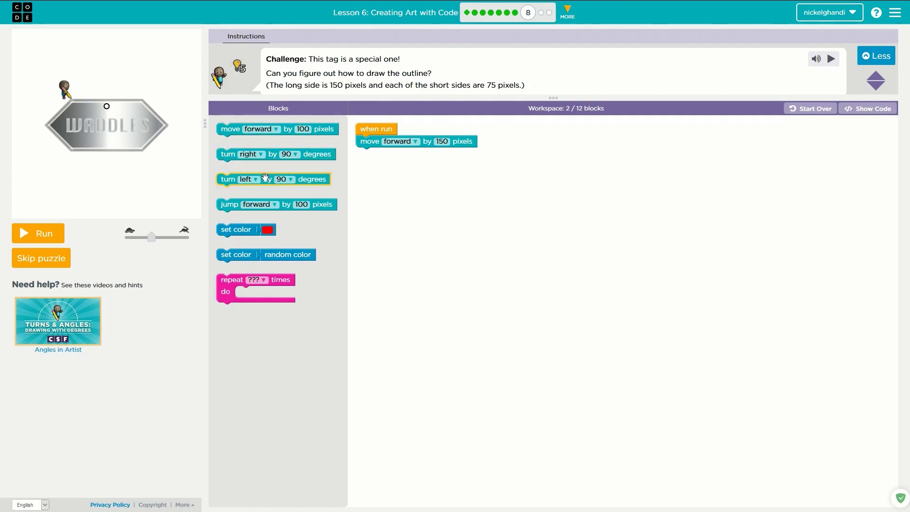
Add turn right 45, move forward 75 and turn right 90 after the long side
mouse_move(265, 181)
mouse_down()
mouse_move(254, 179)
mouse_move(415, 153)
mouse_up()
click(427, 153)
text(45)
click(430, 218)
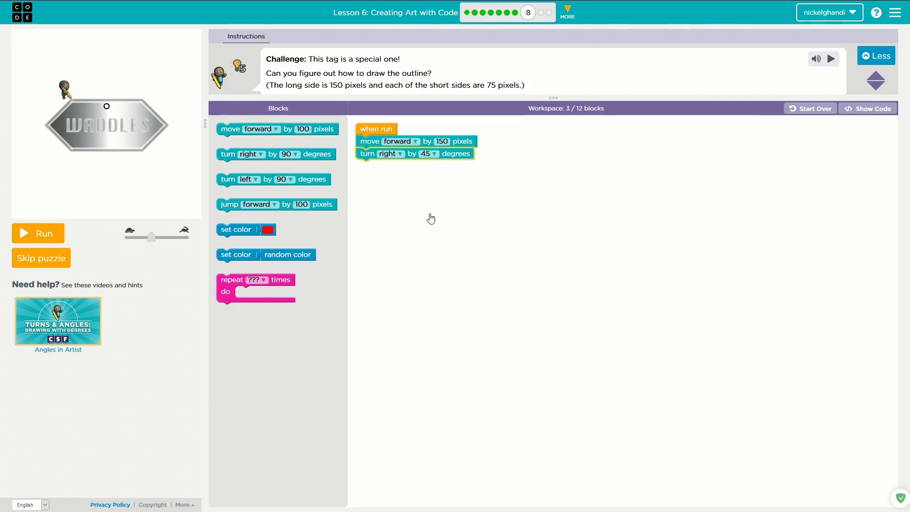
click(434, 154)
click(415, 247)
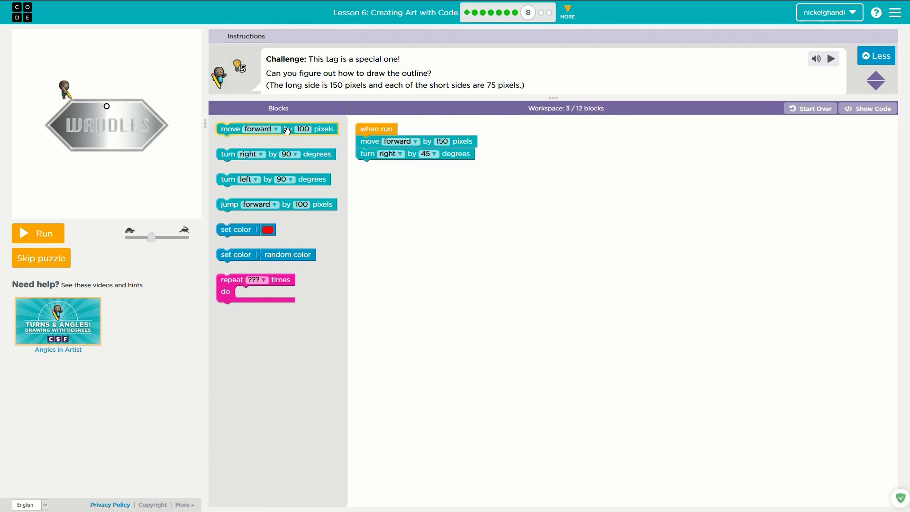
drag(287, 131, 427, 171)
click(441, 166)
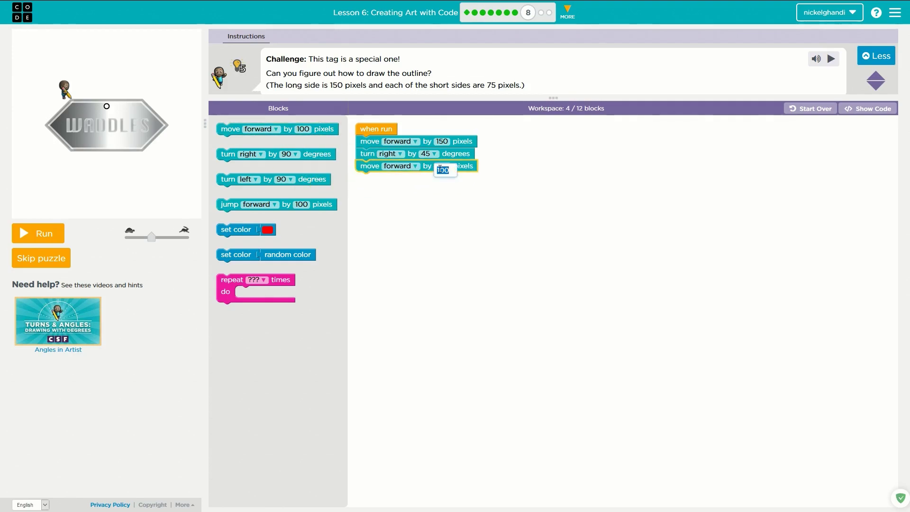
text(75)
click(511, 217)
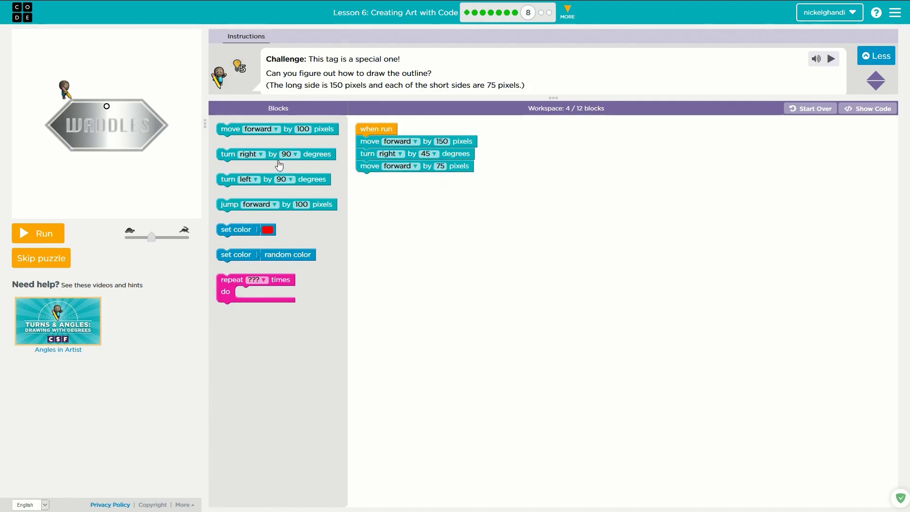
drag(273, 156, 419, 181)
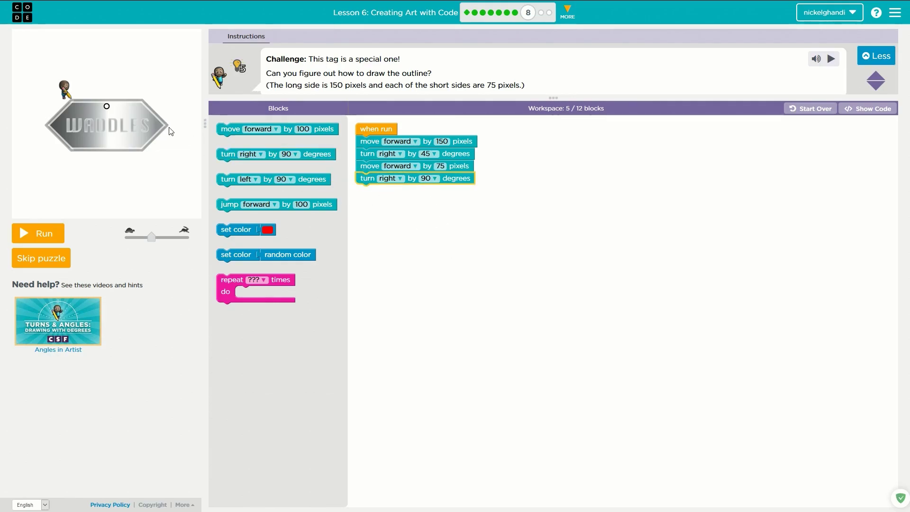
Add a second 75-pixel move followed by a 45-degree right turn
click(284, 130)
drag(285, 130, 423, 191)
click(435, 190)
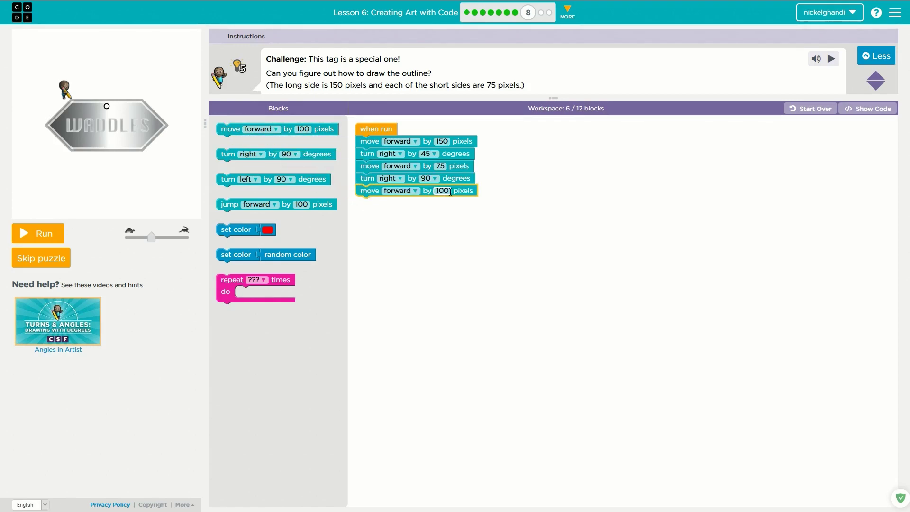
text(75)
click(503, 201)
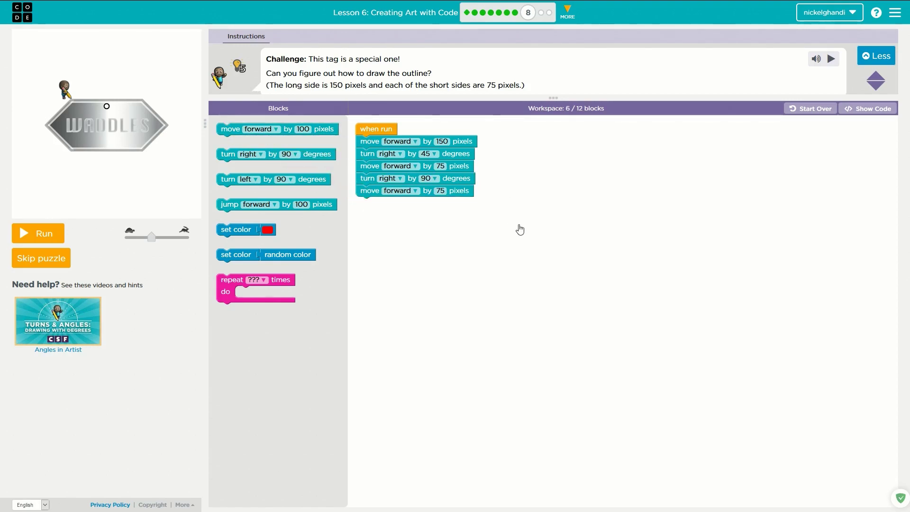
click(261, 182)
click(286, 158)
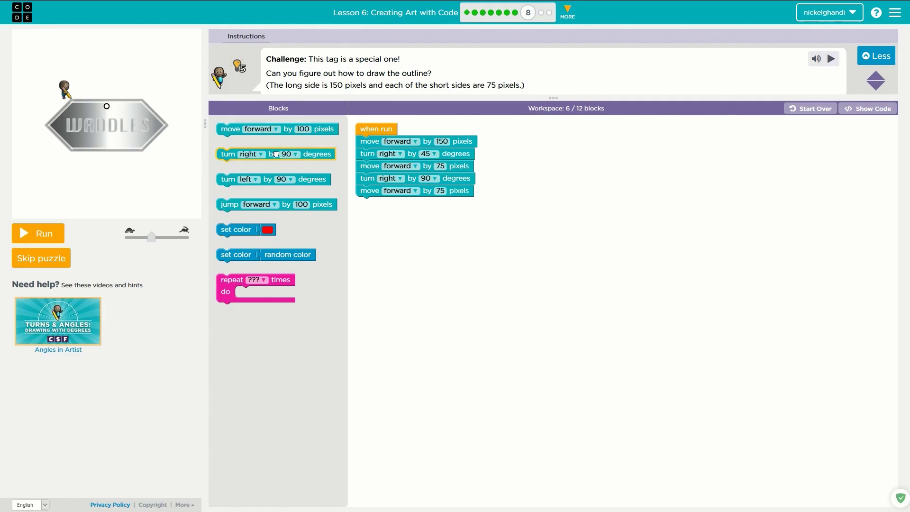
drag(286, 156, 445, 208)
click(434, 202)
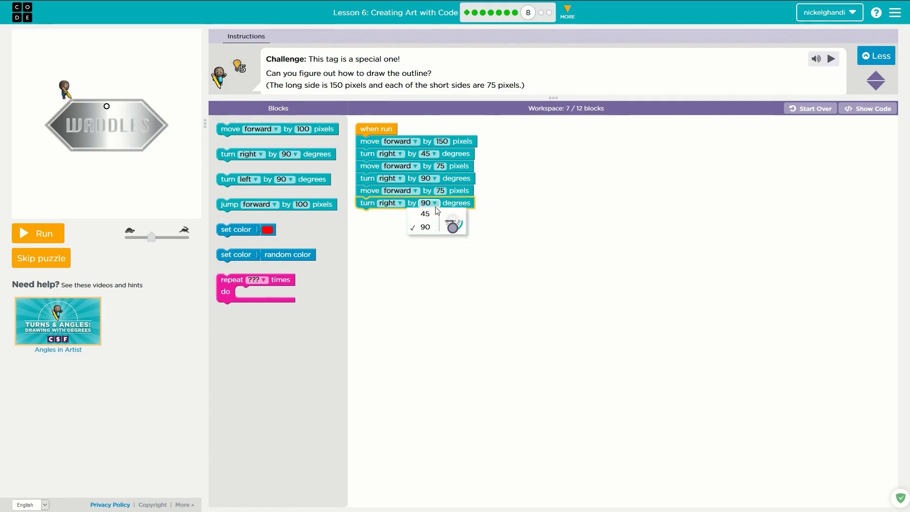
click(448, 215)
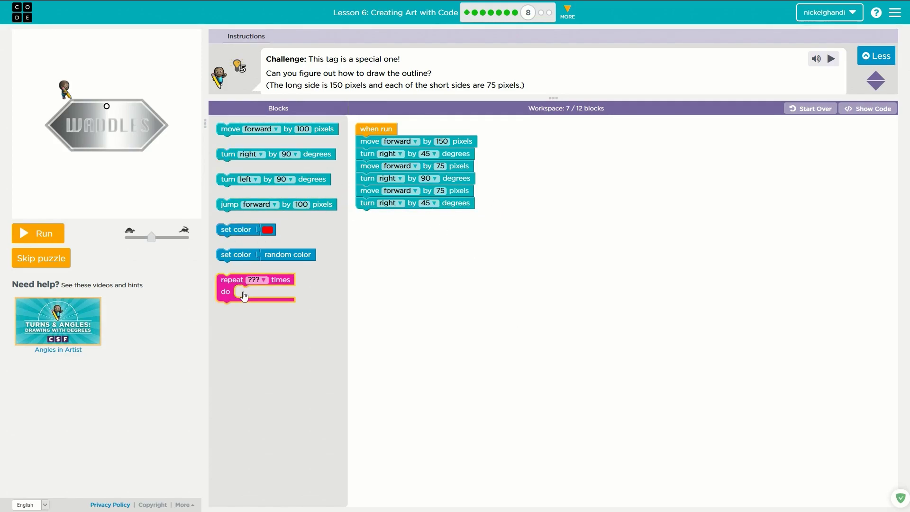
Wrap the moves and turns in a repeat-2 loop and run the hexagon outline
mouse_move(231, 290)
mouse_down()
mouse_move(370, 142)
mouse_move(389, 162)
mouse_up()
click(395, 142)
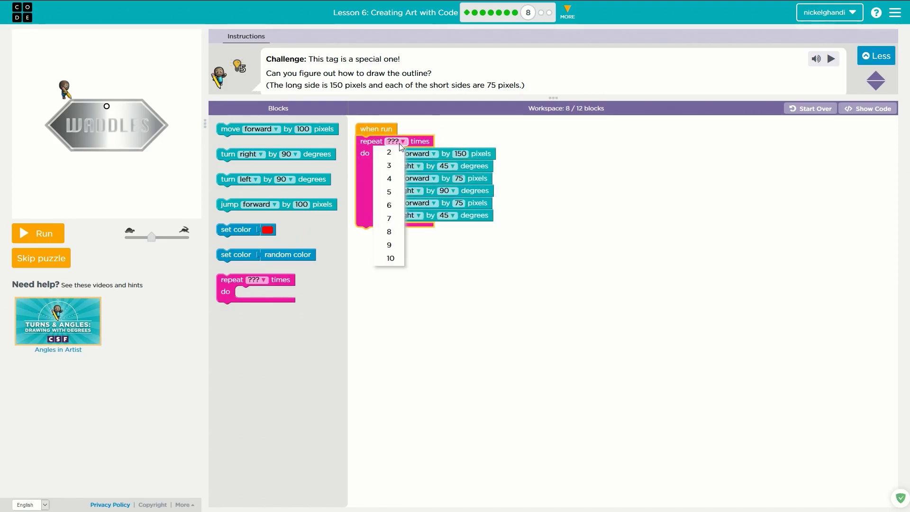
click(377, 151)
click(62, 239)
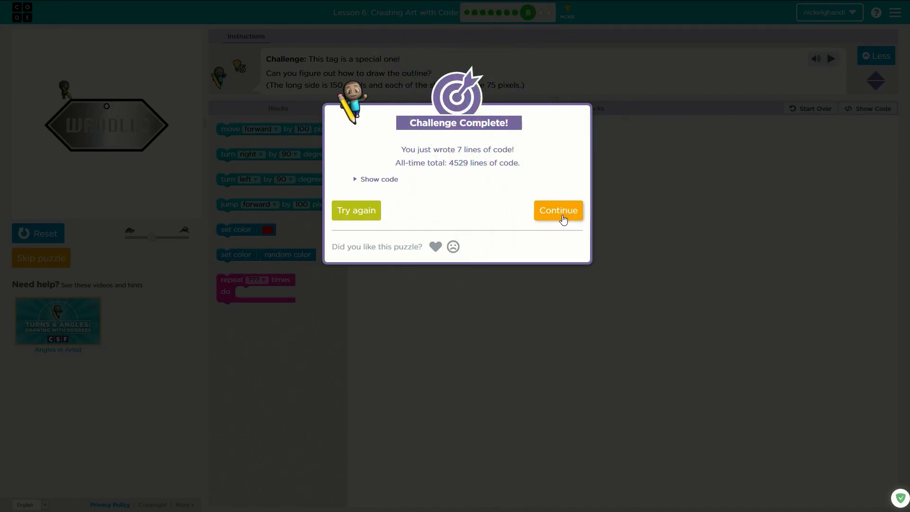
Continue from the Challenge Complete dialog to Pi's triangle puzzle in full screen
click(567, 210)
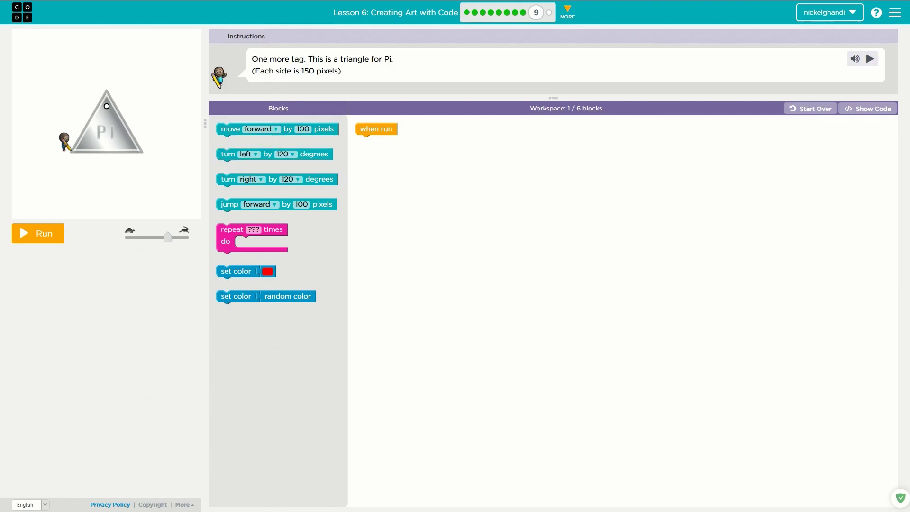
key(F11)
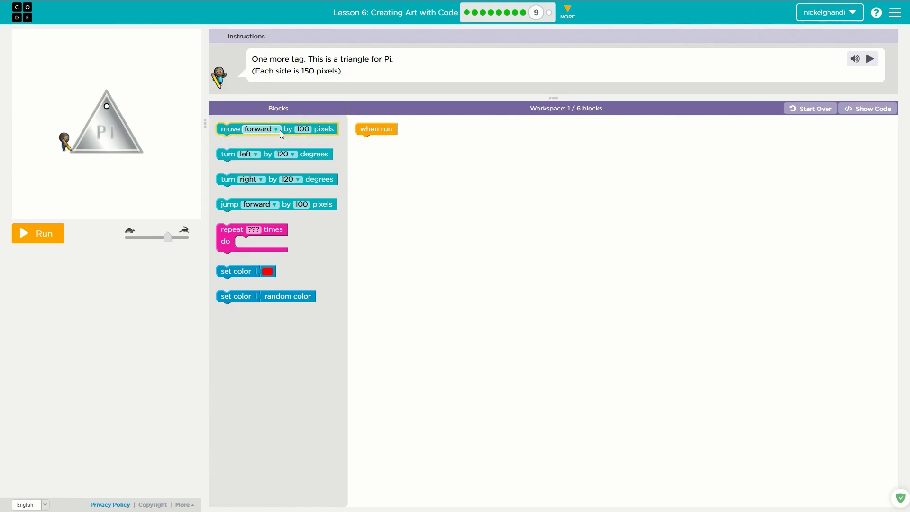
Add a 150-pixel forward move followed by a 120-degree left turn under 'when run'
drag(290, 129, 423, 136)
click(442, 142)
text(150)
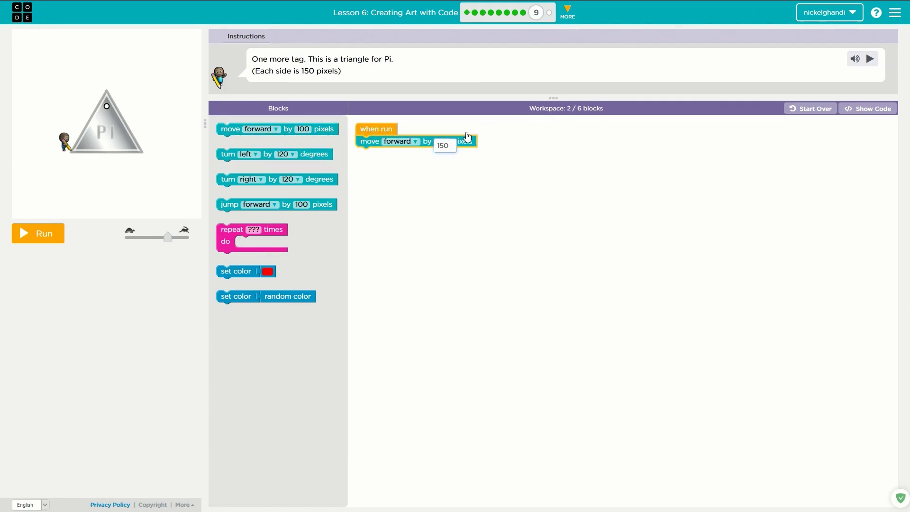
click(483, 280)
click(284, 181)
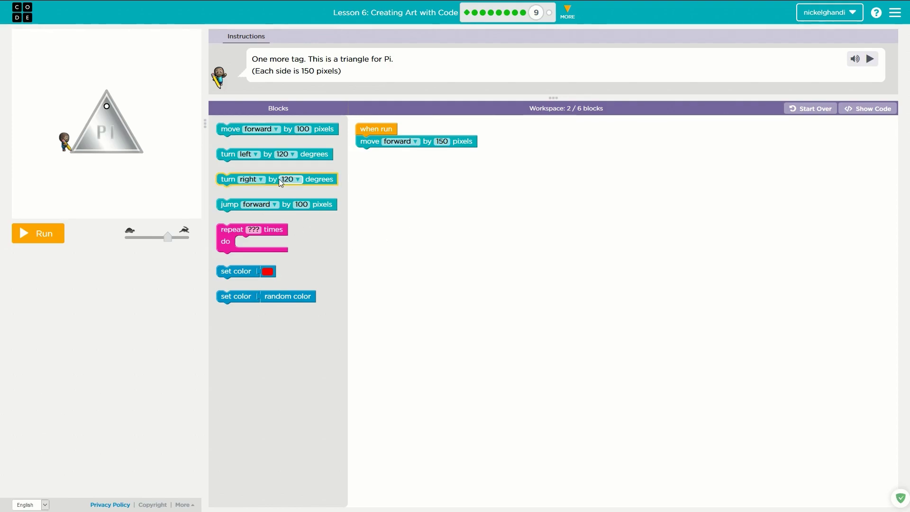
click(277, 160)
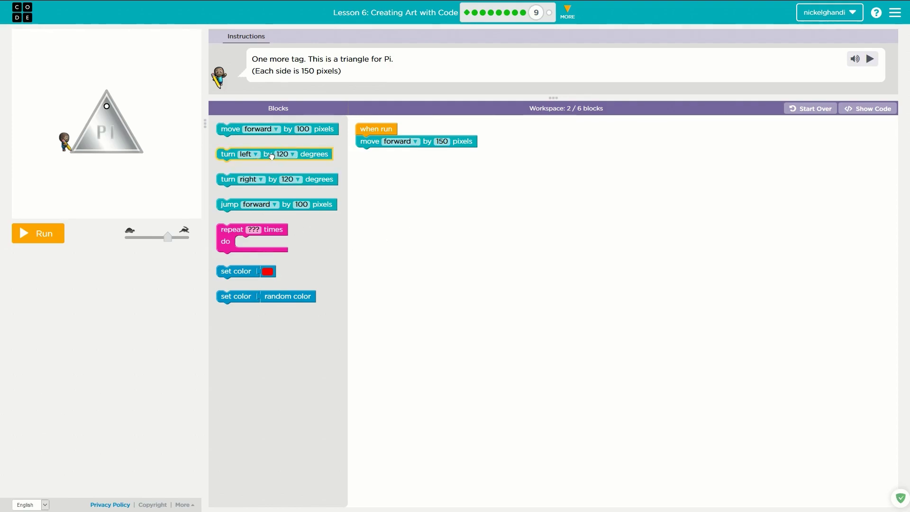
drag(271, 155, 410, 155)
Wrap the move and turn in a repeat-3 loop with a random colour, then run to complete Puzzle 9
drag(232, 230, 363, 141)
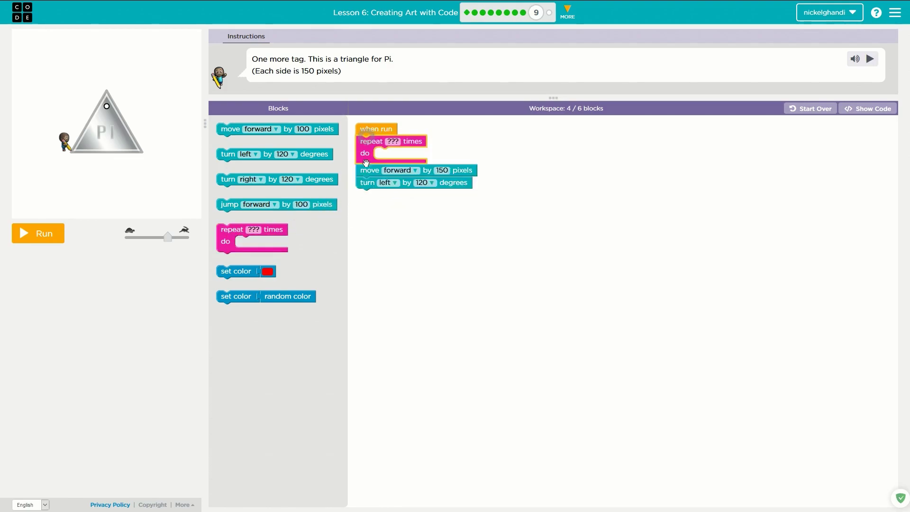
drag(363, 172, 381, 154)
click(395, 141)
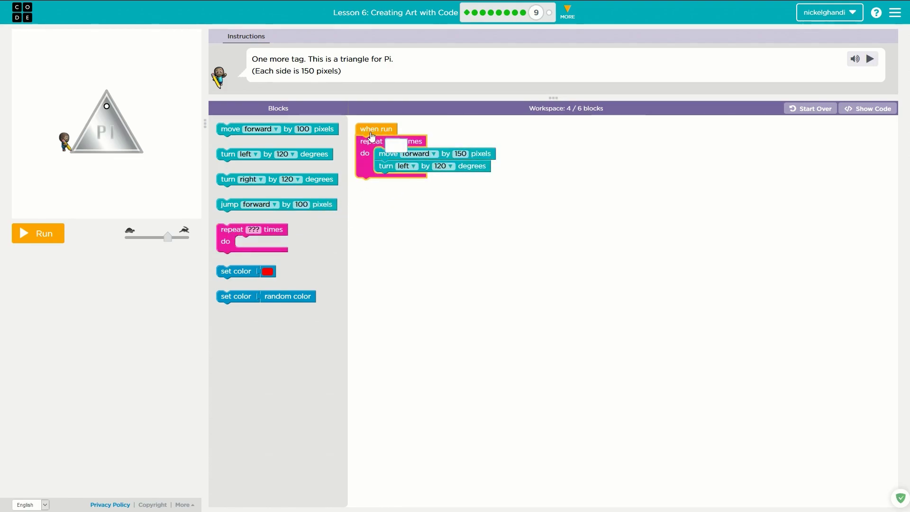
text(3)
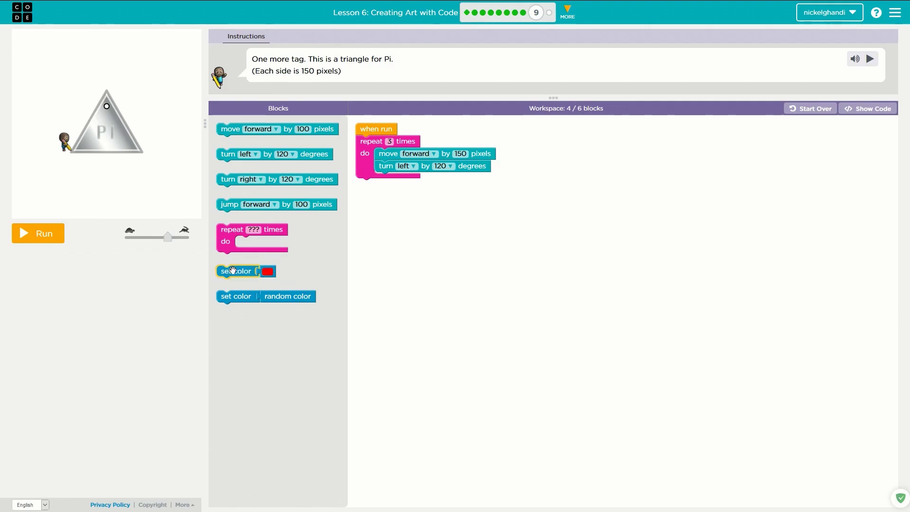
mouse_move(239, 298)
mouse_down()
mouse_move(384, 204)
mouse_move(395, 156)
mouse_up()
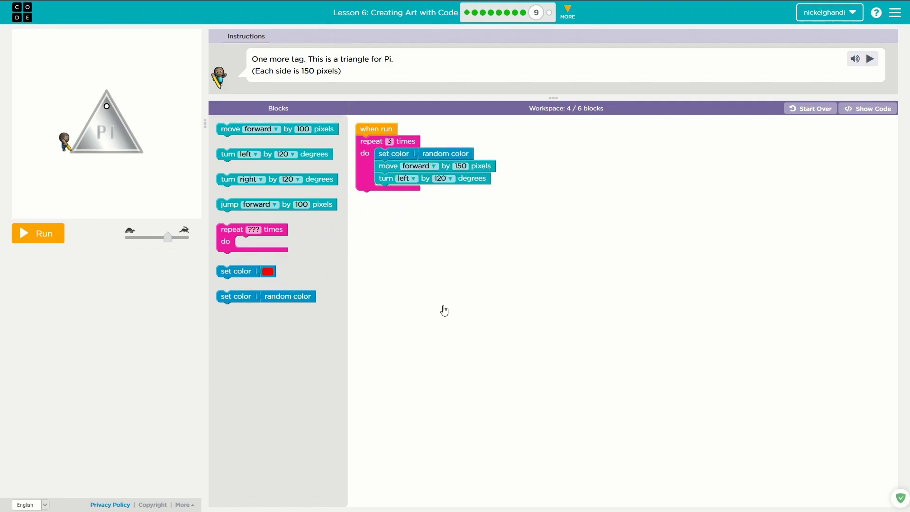
click(44, 234)
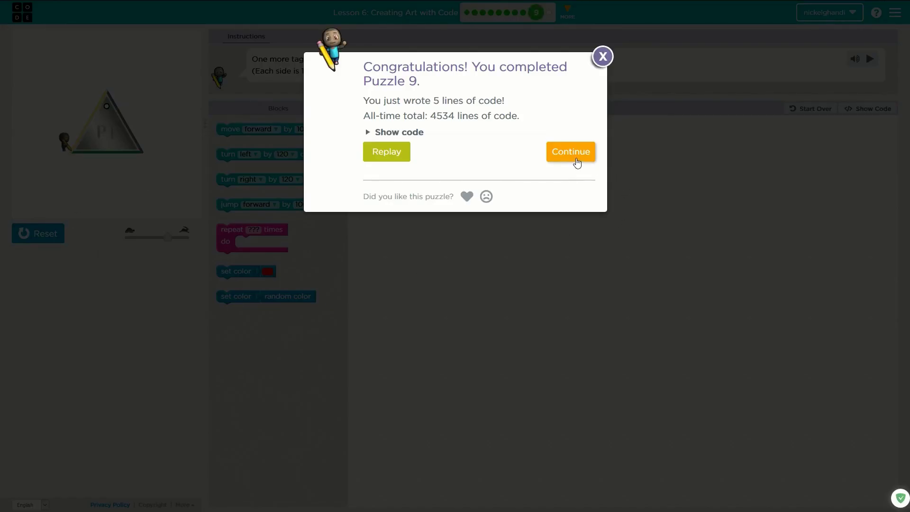
Answer Puzzle 10 with option C 'The artist will draw a square' and run the code
click(571, 152)
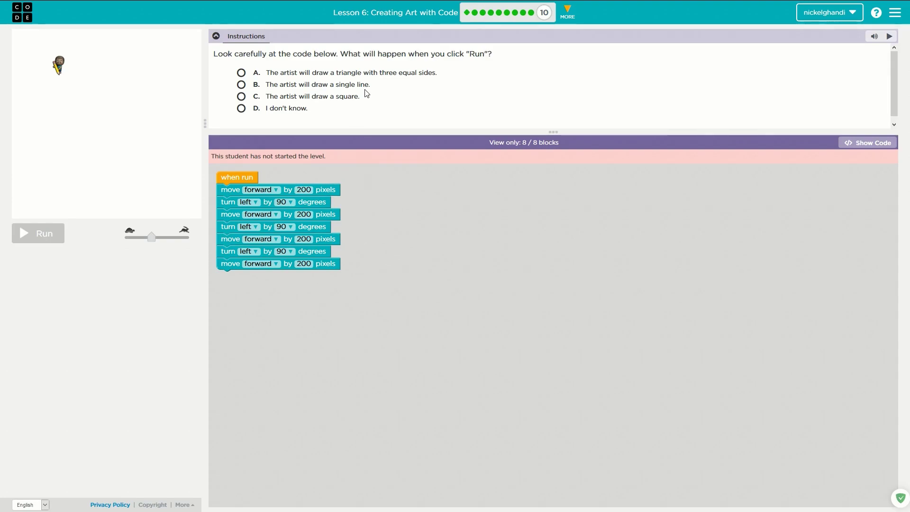
click(283, 99)
click(41, 235)
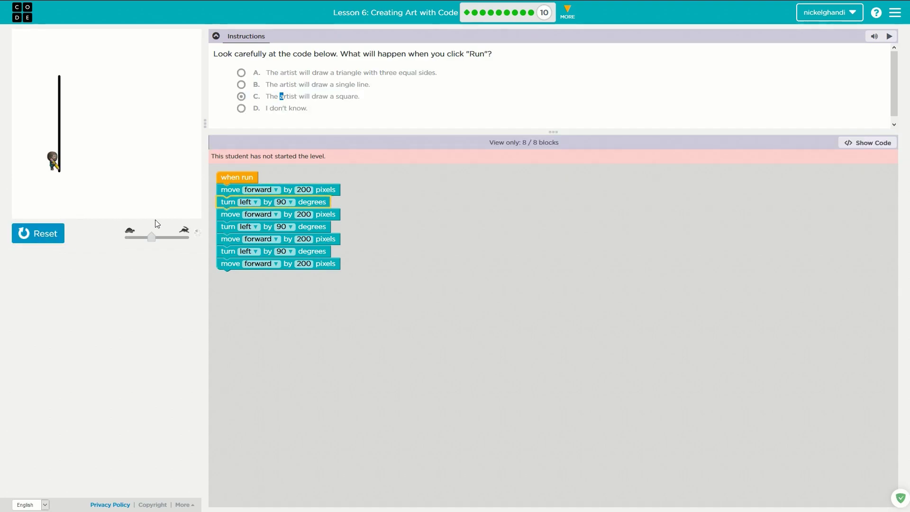